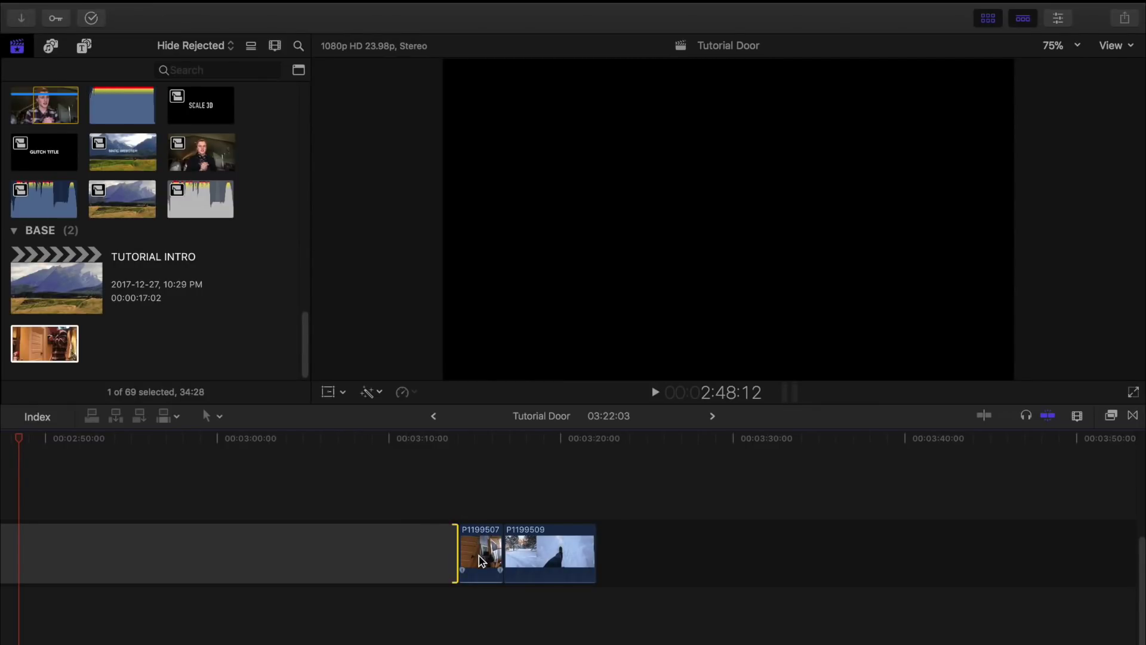
Connect P1199507 above the storyline so it overlaps the start of P1199509, then scrub to where the door starts opening.
drag(478, 548, 440, 488)
mouse_move(447, 440)
mouse_down()
mouse_move(430, 440)
mouse_move(442, 440)
mouse_up()
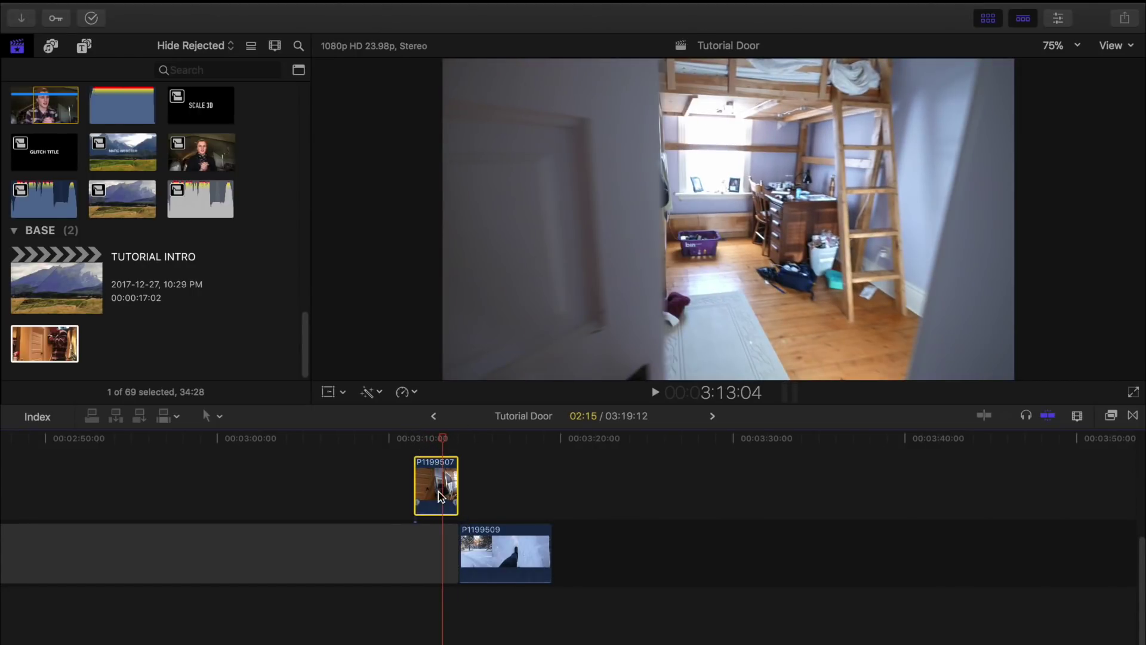
drag(440, 496, 464, 494)
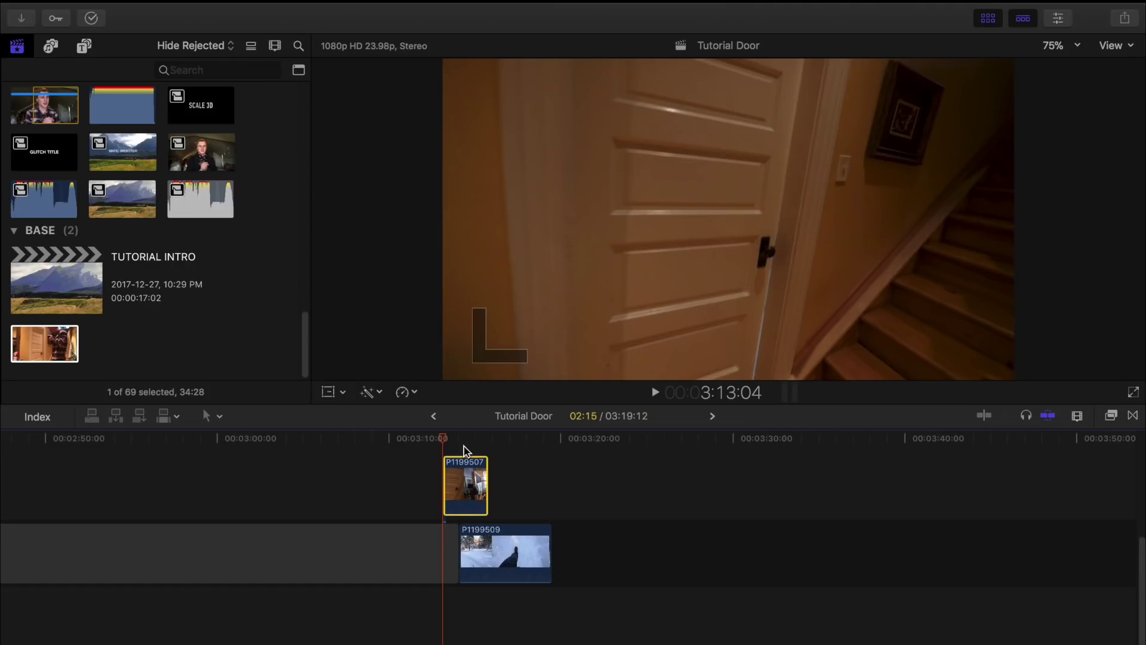
mouse_move(459, 438)
mouse_down()
mouse_move(475, 438)
mouse_move(459, 437)
mouse_up()
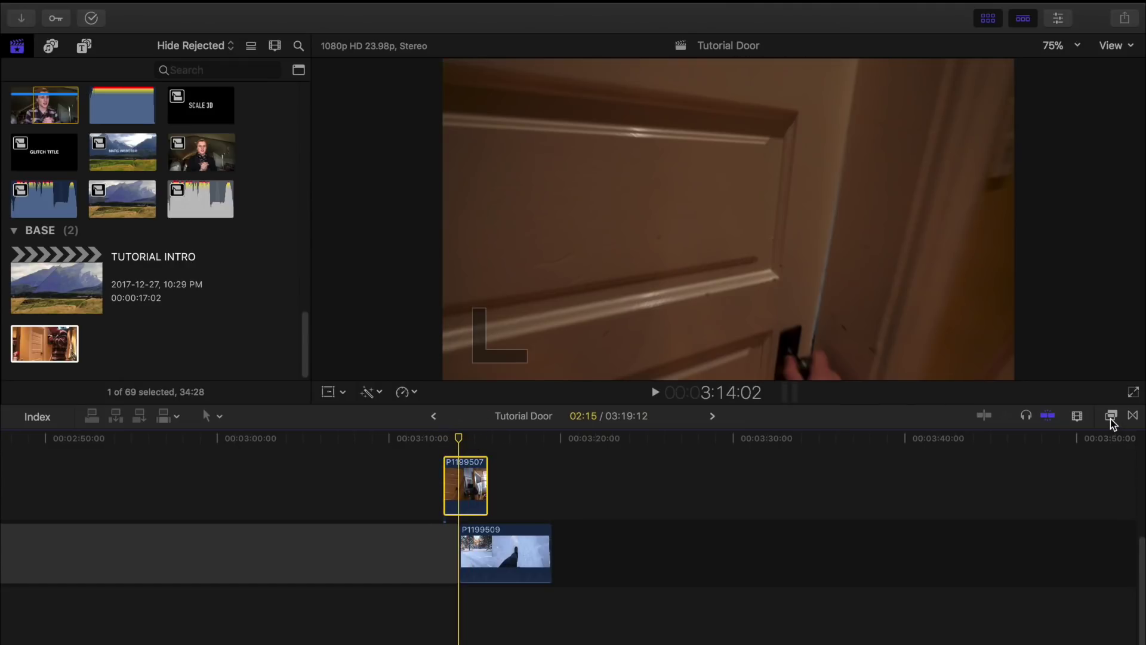
Search the Effects browser for 'draw mask' and apply Draw Mask to clip P1199507.
click(1110, 418)
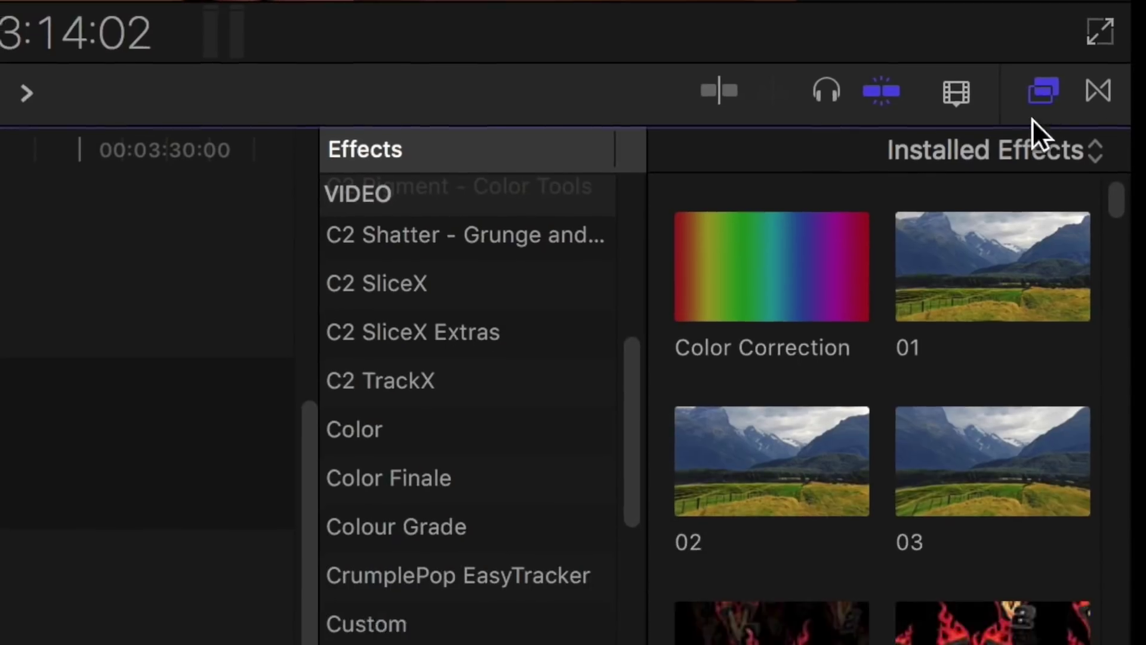
click(621, 617)
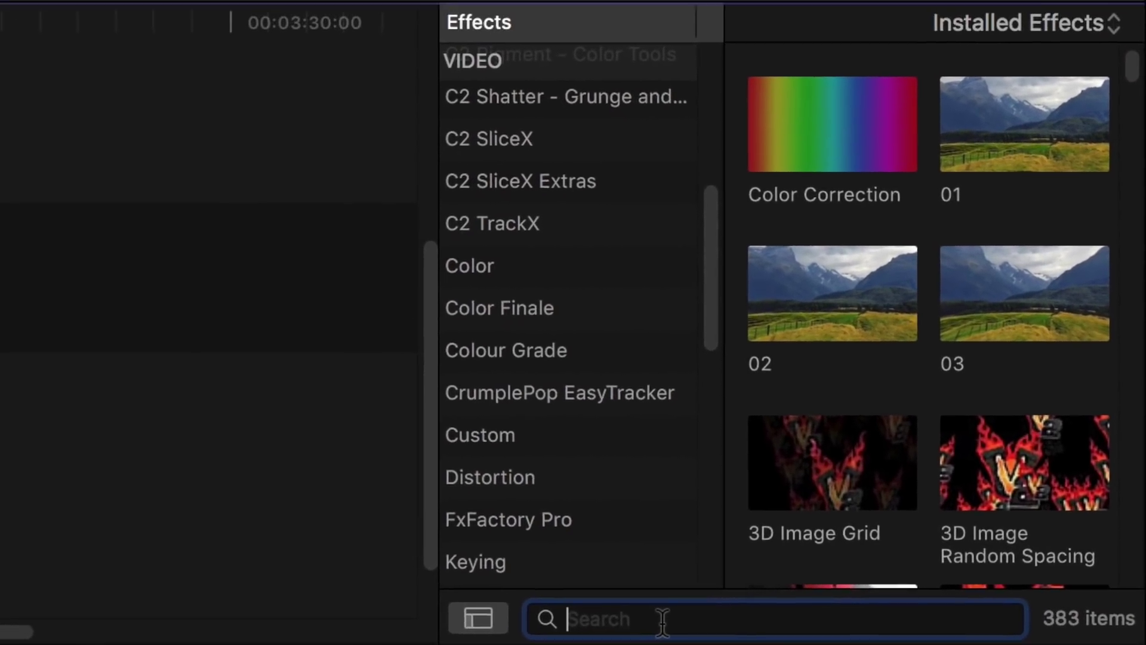
text(draw a)
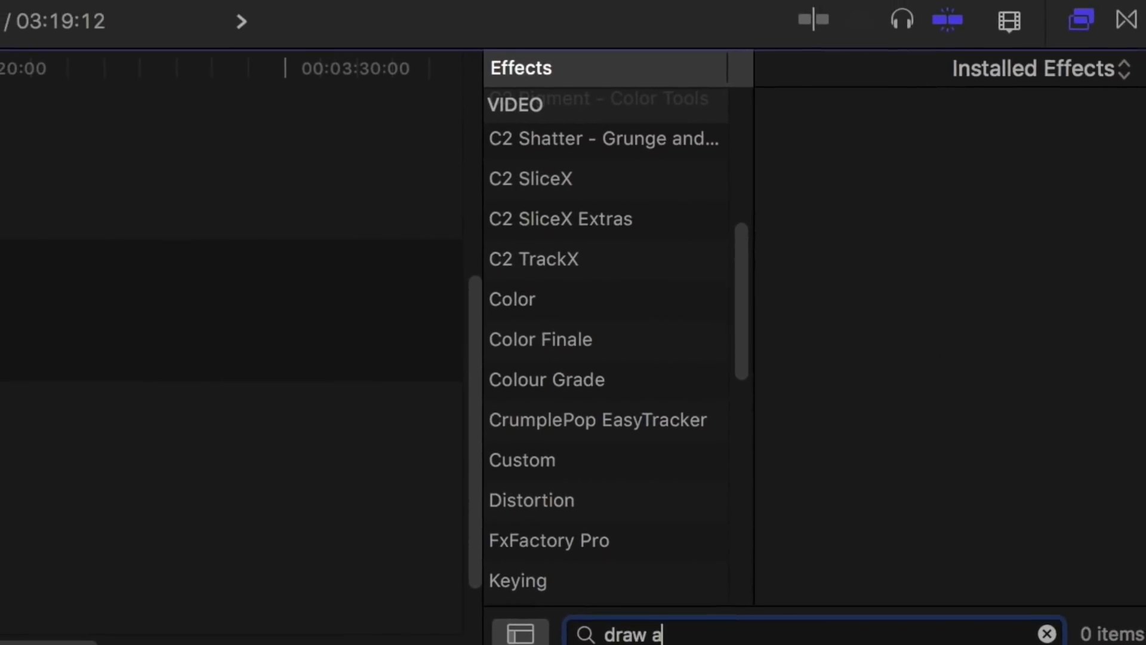
key(BackSpace)
text(mask)
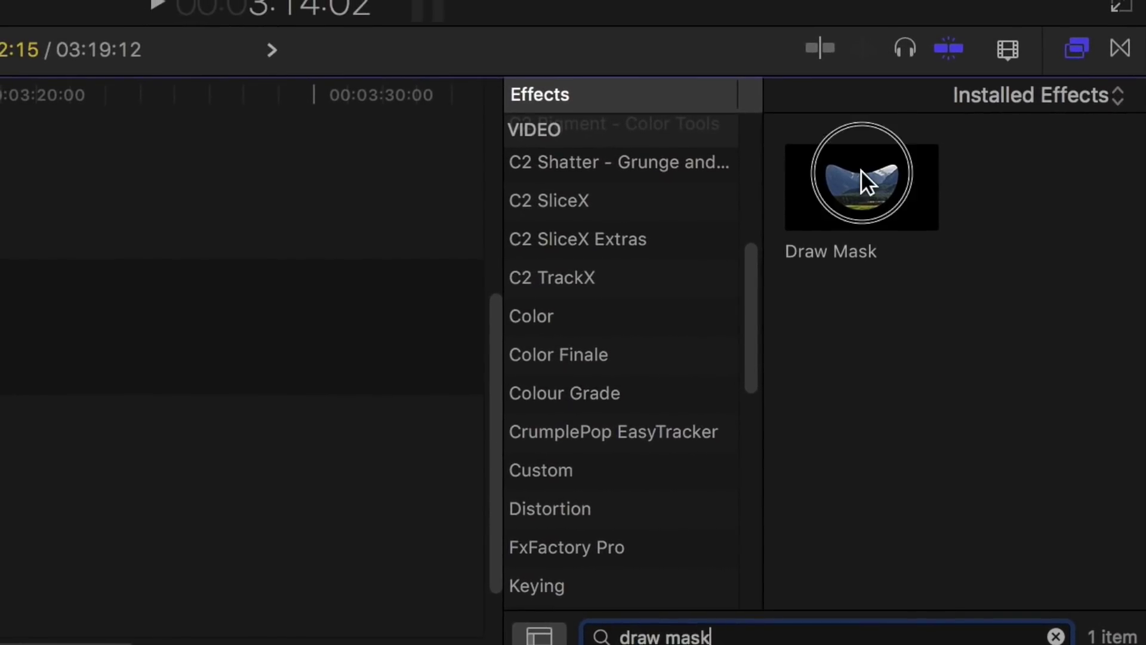
mouse_move(861, 170)
mouse_down()
mouse_move(485, 218)
mouse_move(0, 198)
mouse_move(0, 209)
mouse_up()
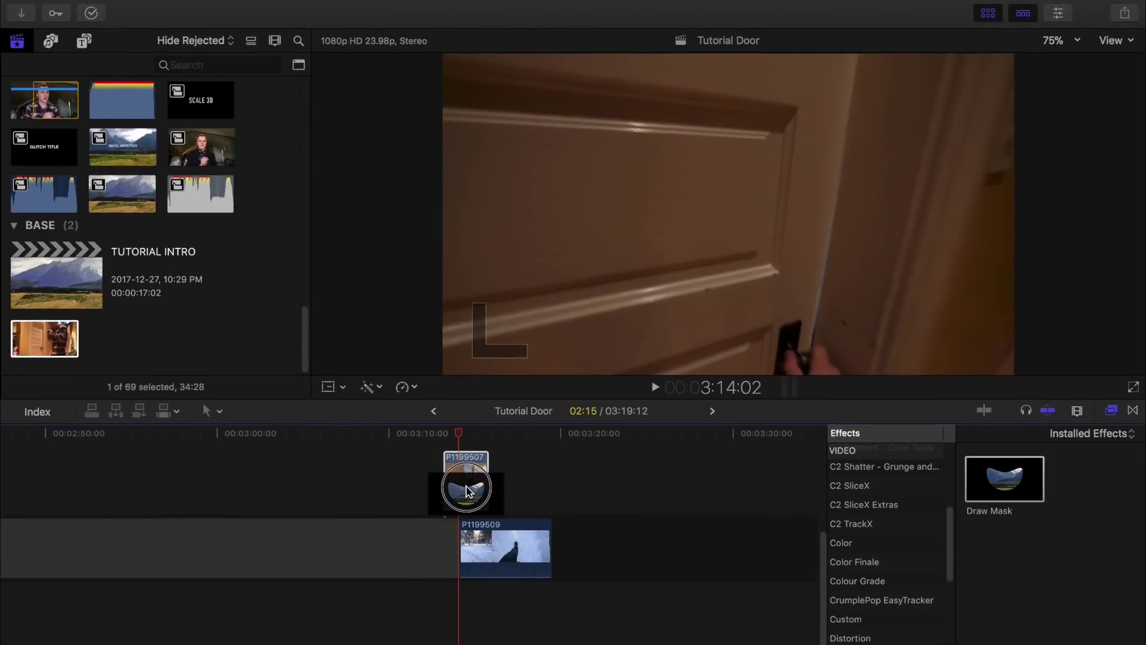
drag(466, 490, 467, 492)
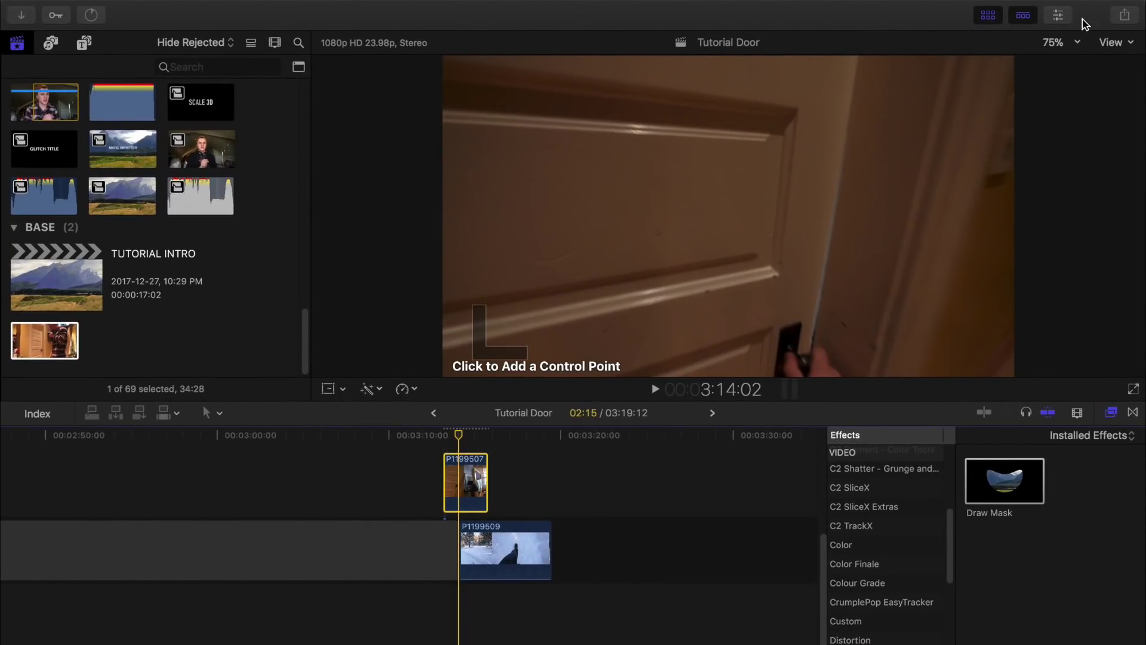
With the Inspector shown and the viewer at 50%, place the first two mask points along the door edge.
click(1059, 16)
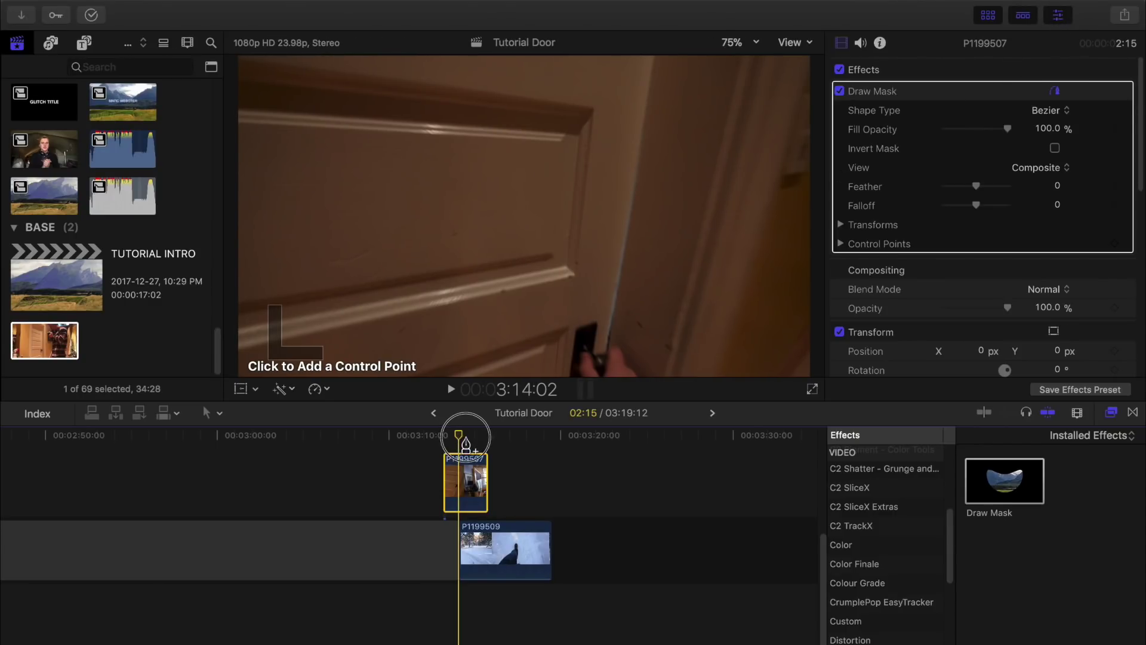
drag(466, 442, 475, 428)
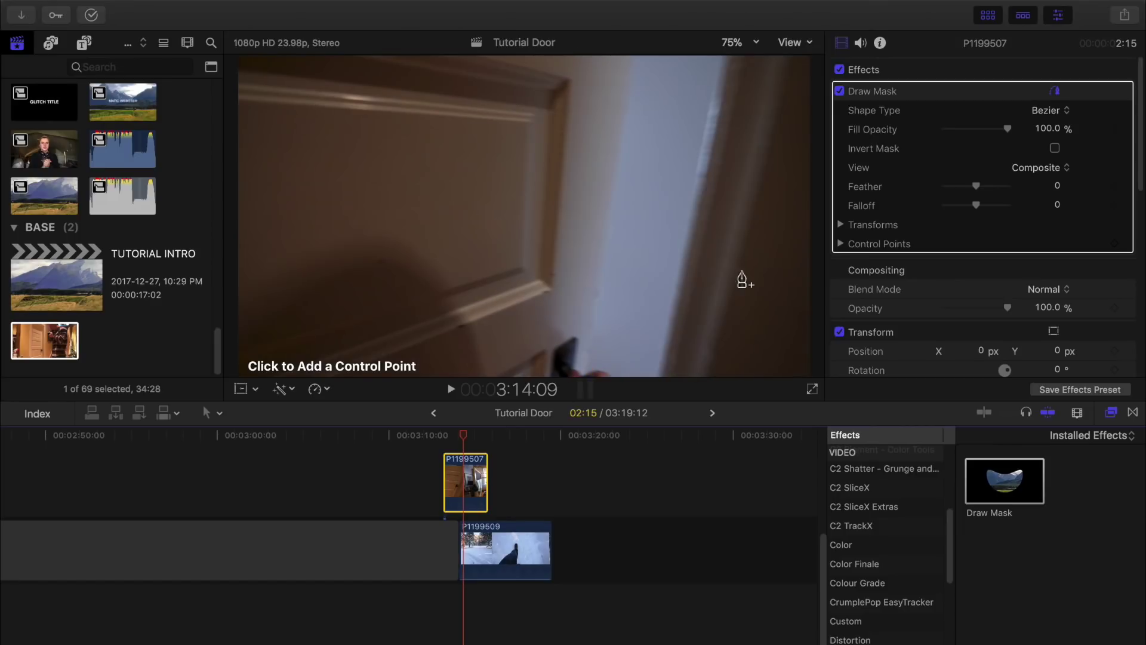
click(746, 44)
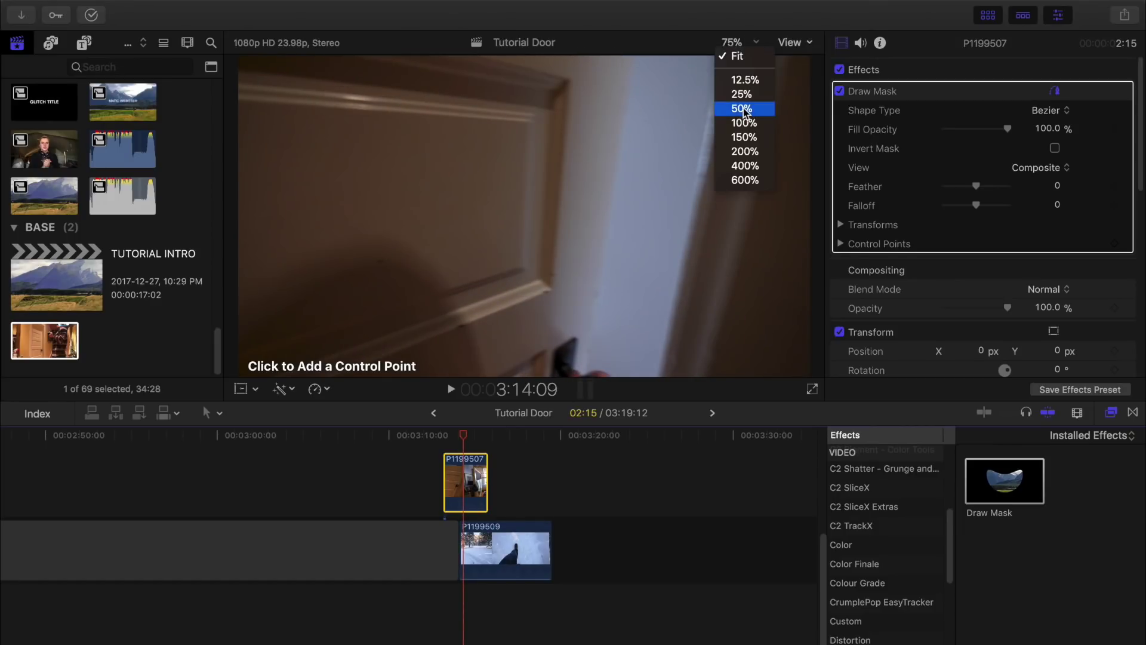
click(744, 109)
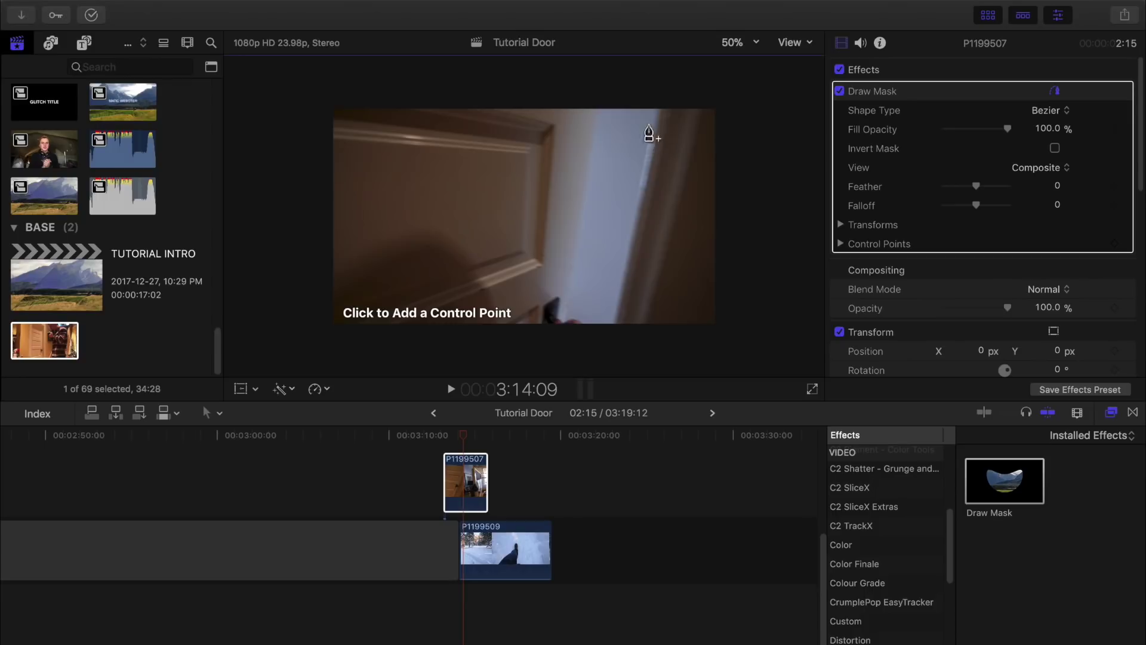
click(603, 102)
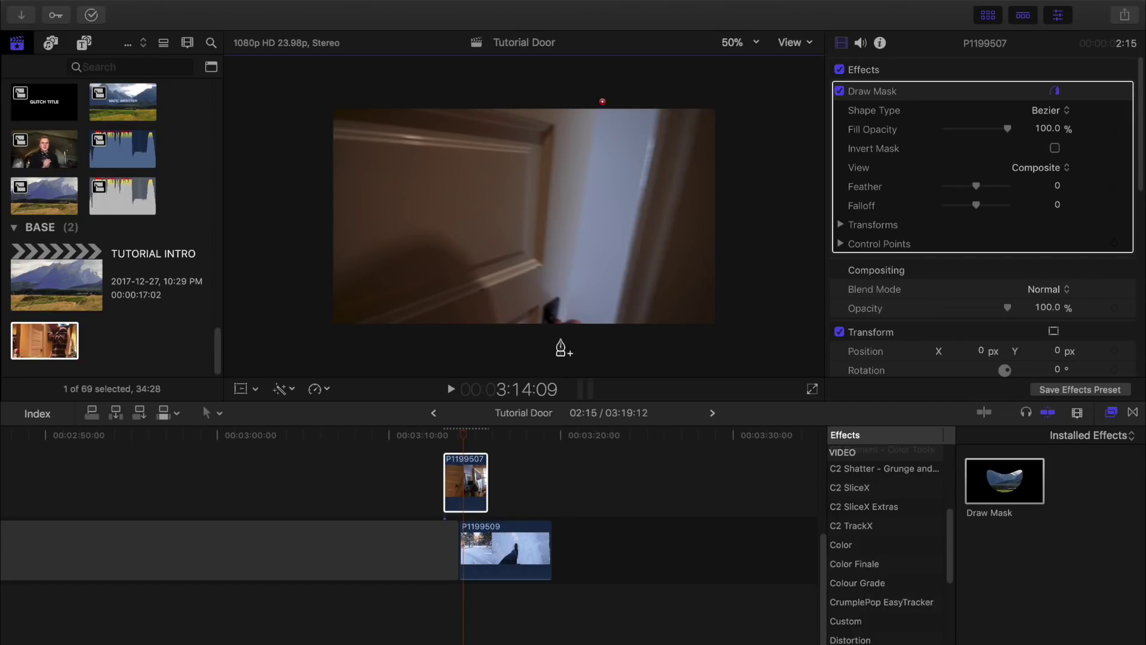
drag(561, 341, 612, 348)
Close the four-point mask, set its View to Original, and keyframe the mask Position.
click(667, 101)
click(602, 101)
click(1054, 167)
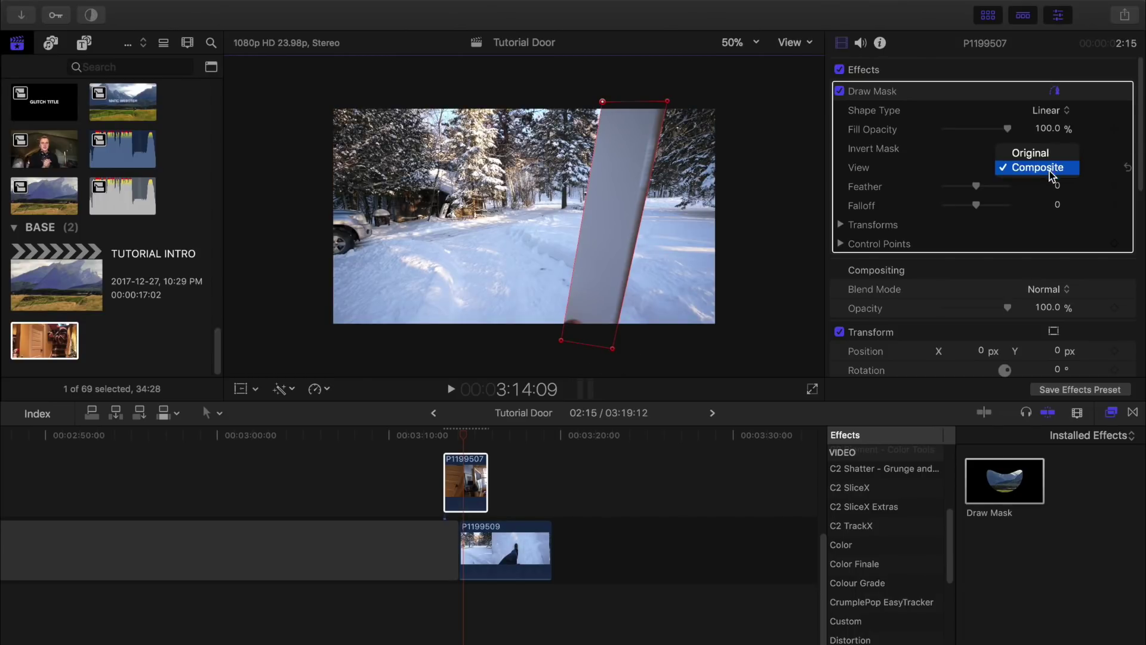
click(1041, 153)
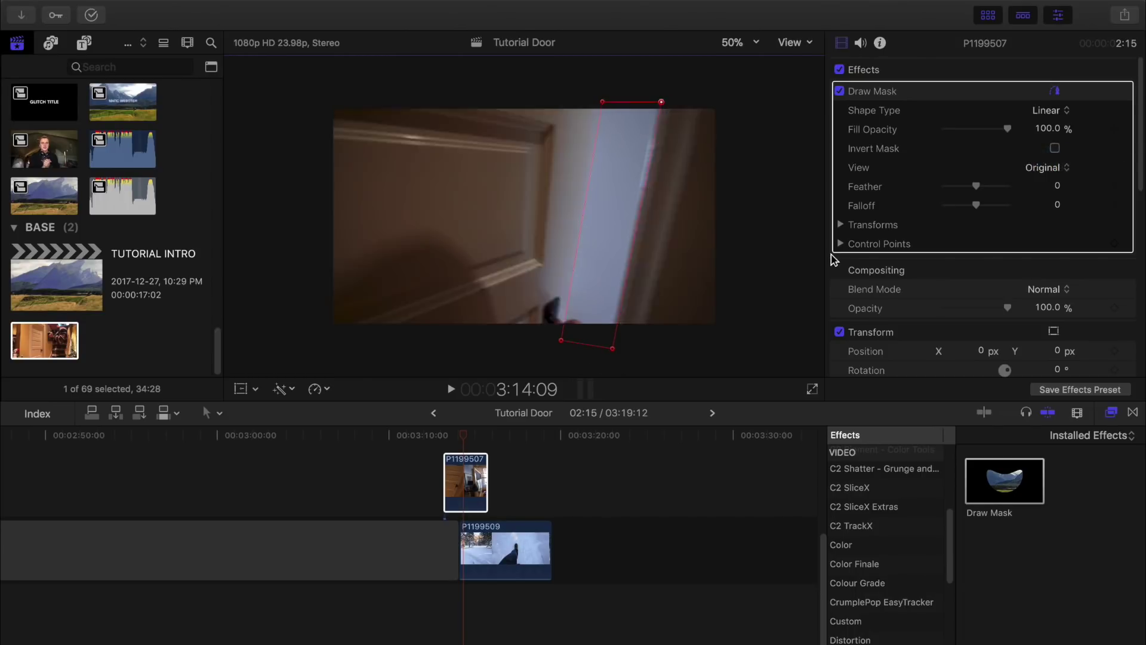
click(842, 225)
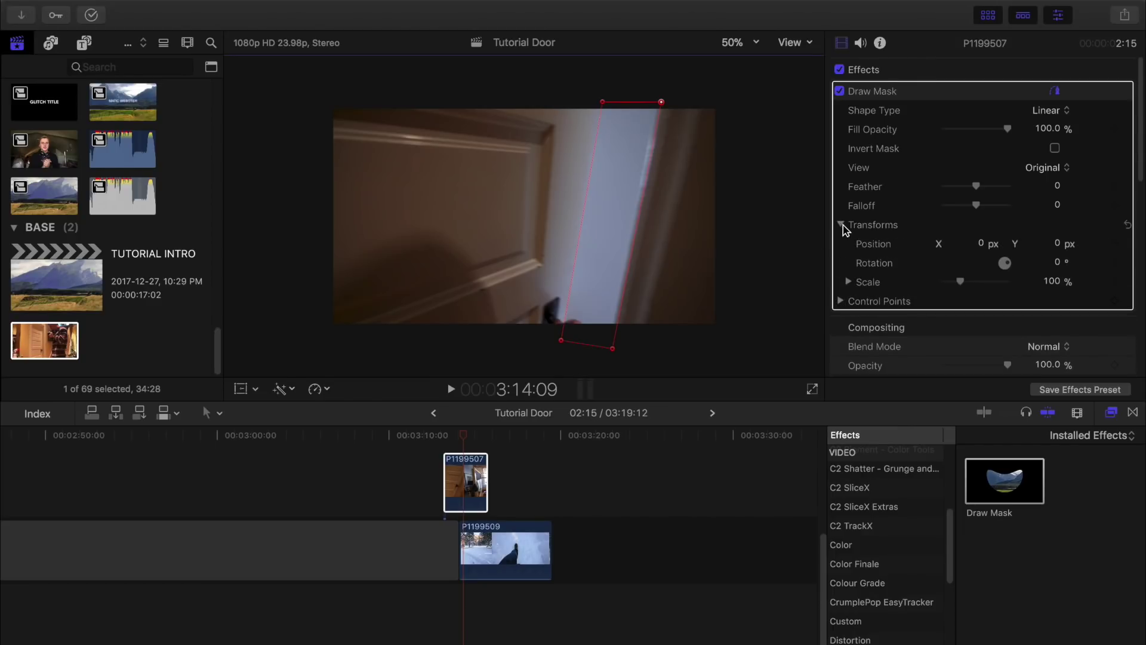
click(1114, 245)
Add Draw Mask keyframes for Rotation, Scale, Control Points and Fill Opacity.
click(1114, 263)
click(849, 281)
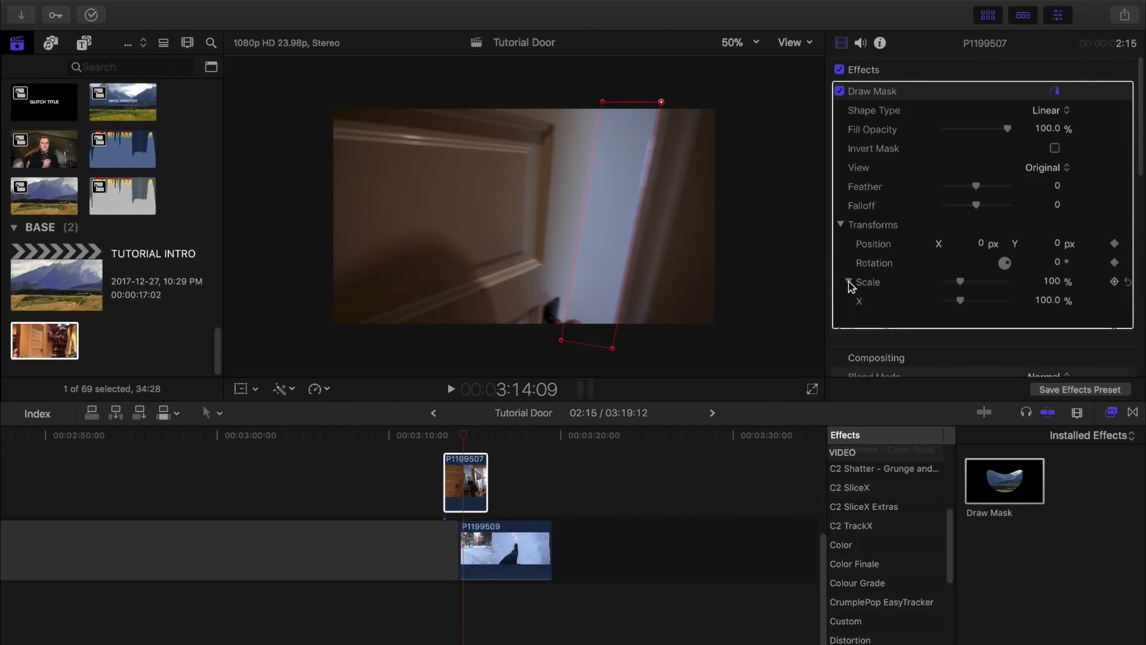
click(1114, 282)
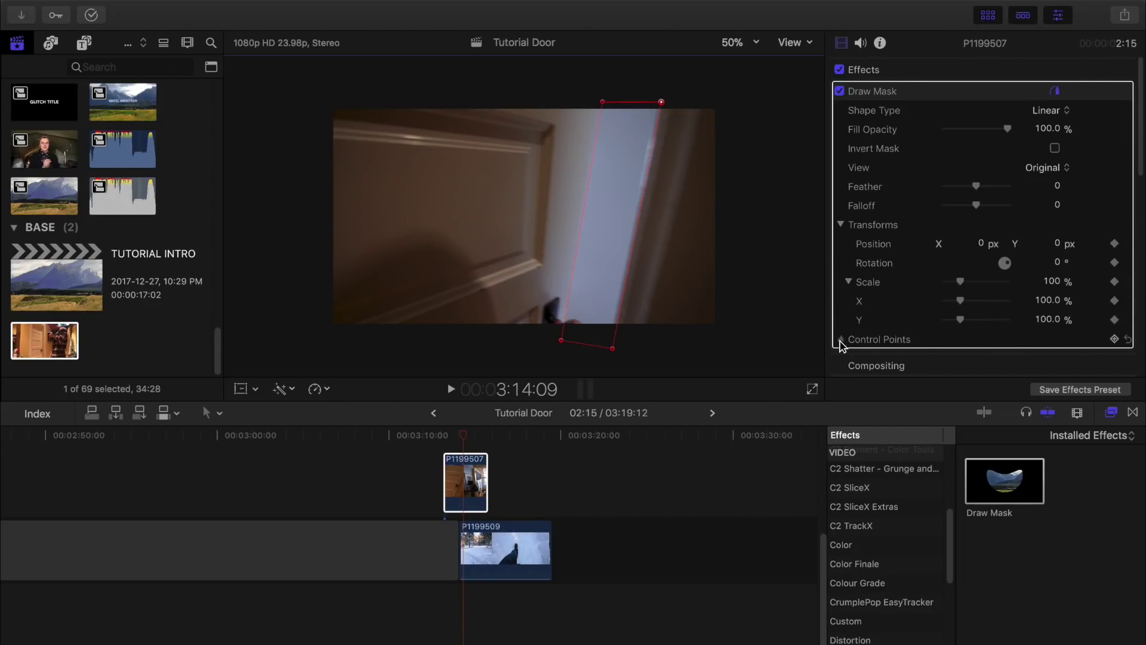
click(840, 340)
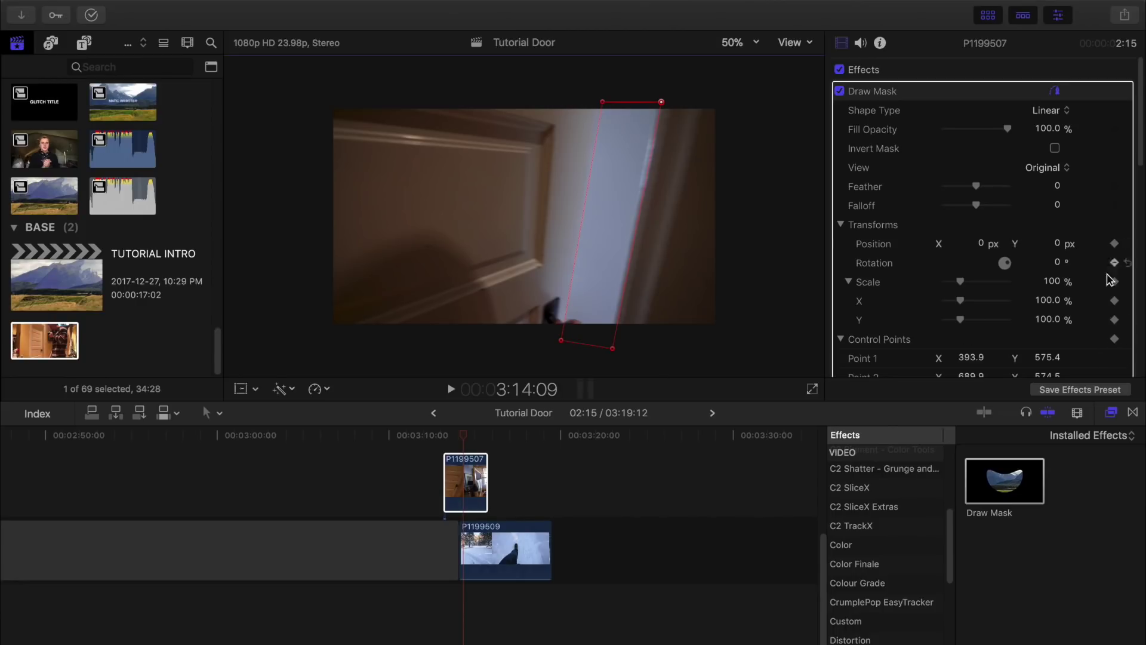
click(1114, 244)
click(1117, 131)
Step back frame by frame, dragging the mask points to hug the narrowing door gap.
key(Left)
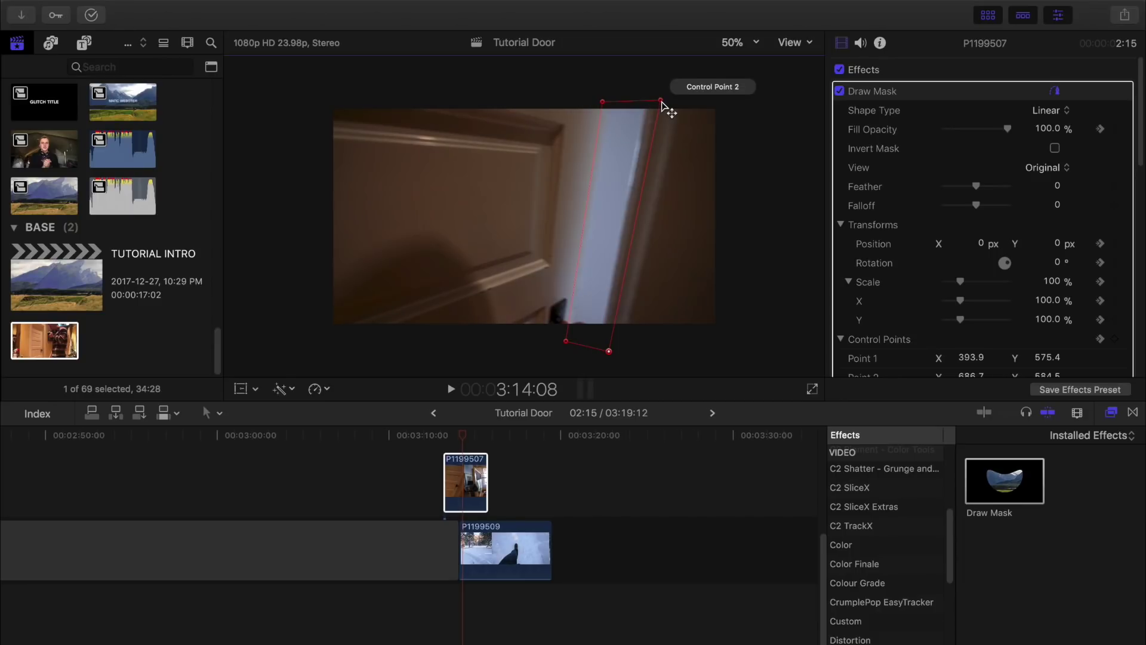
drag(661, 101, 657, 99)
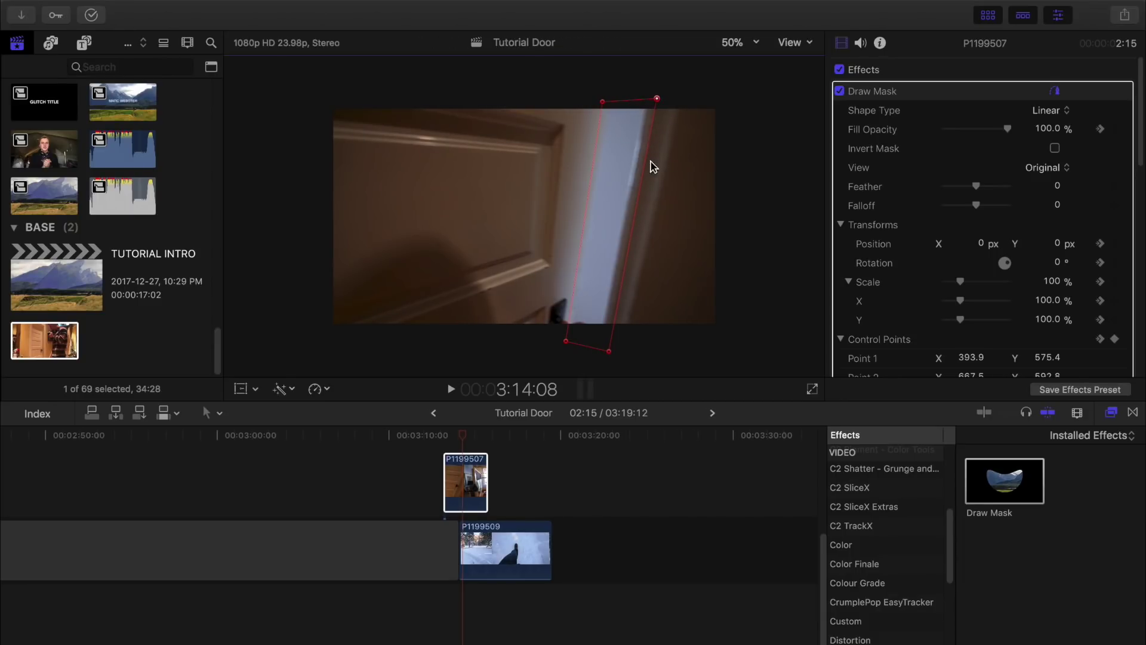
drag(649, 170, 635, 173)
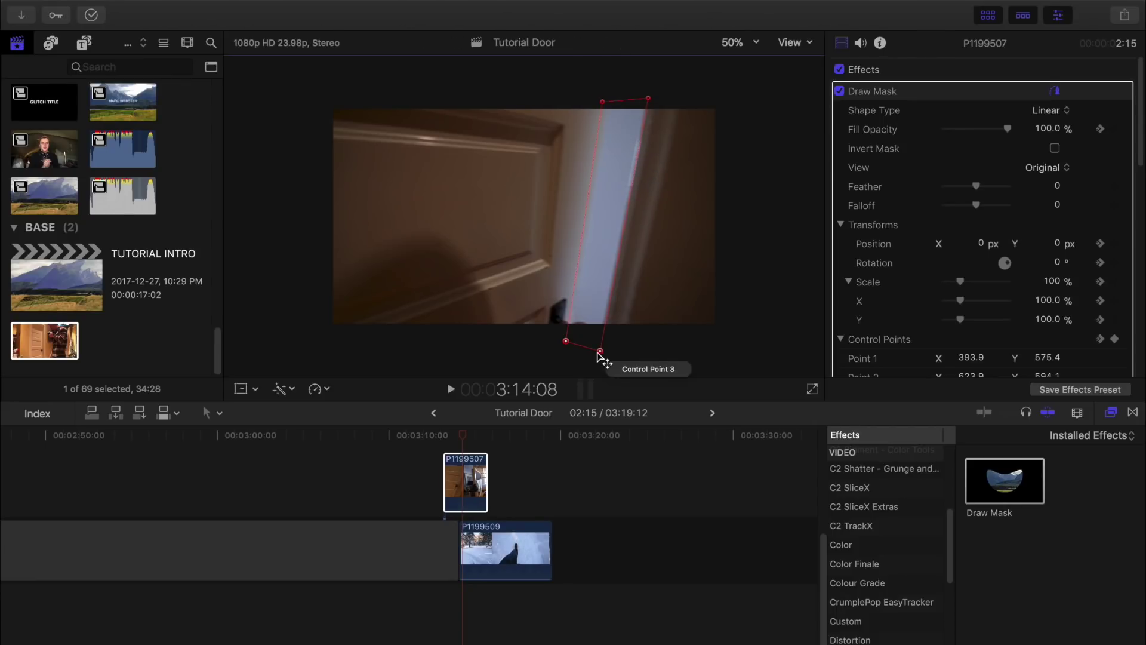
drag(600, 351, 600, 343)
drag(647, 100, 607, 100)
click(566, 337)
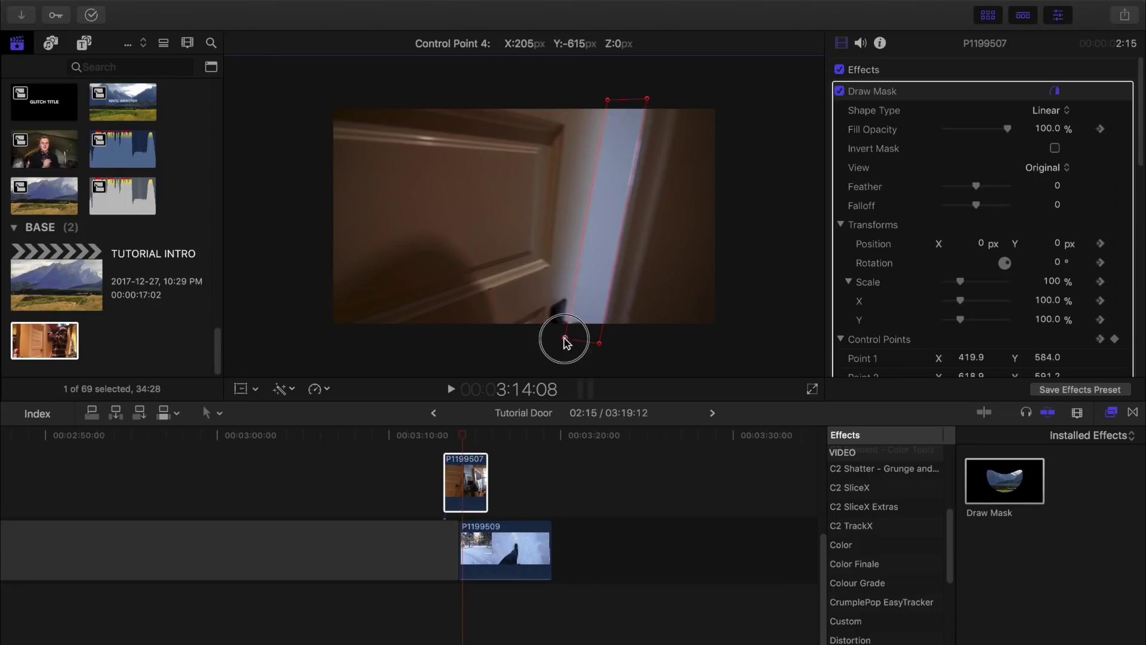
key(Left)
key(Left)
key(Left)
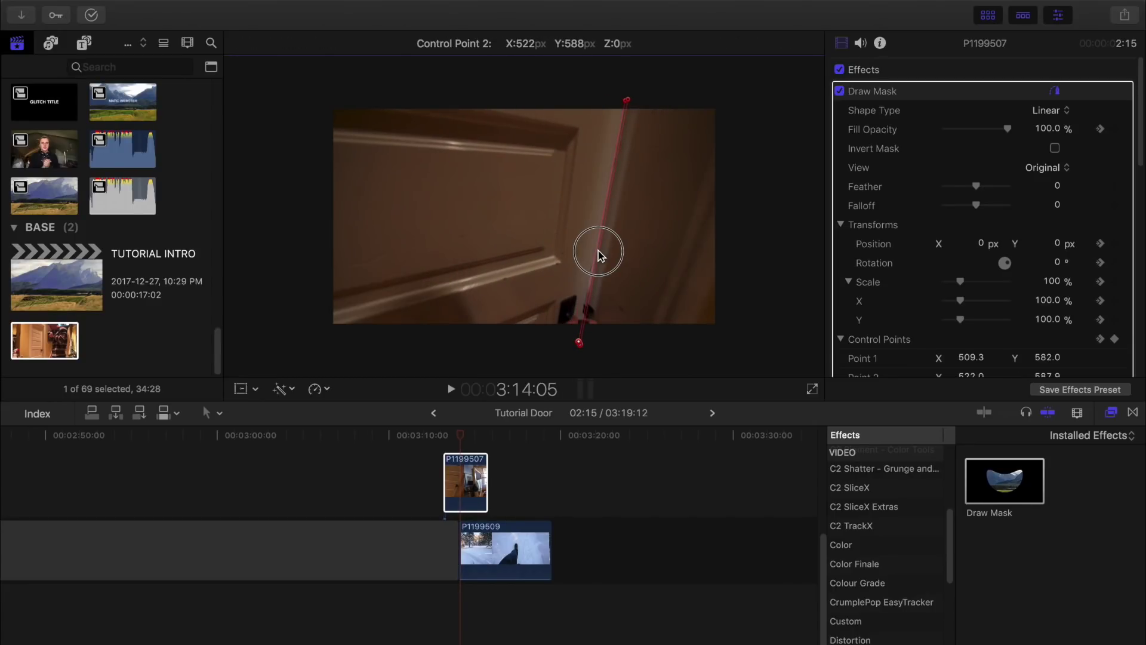
click(599, 254)
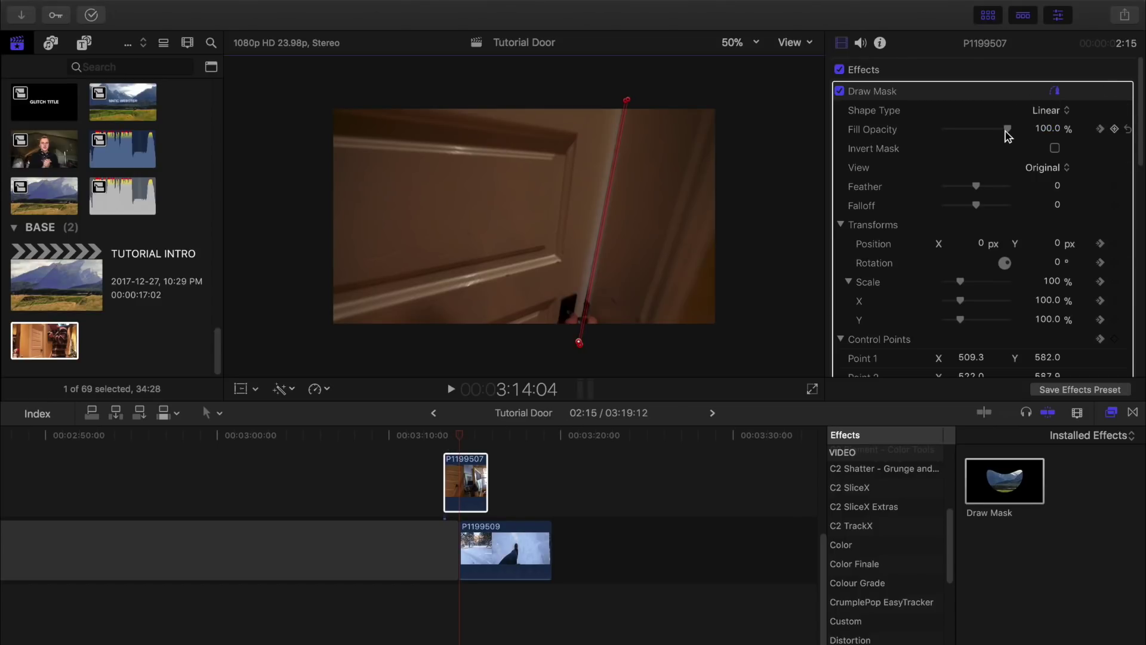
Keyframe Fill Opacity to 0 at 3:14:05 and back to 100 one frame later, then compare frames.
drag(1007, 133, 924, 140)
key(Right)
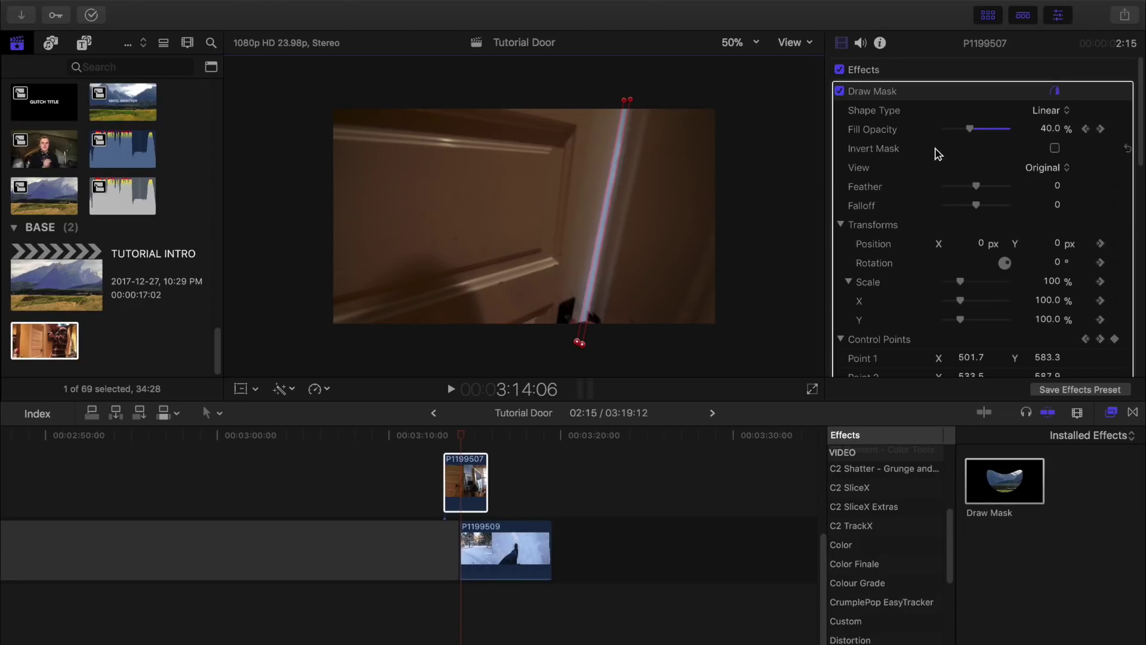
drag(972, 135, 1028, 136)
key(Left)
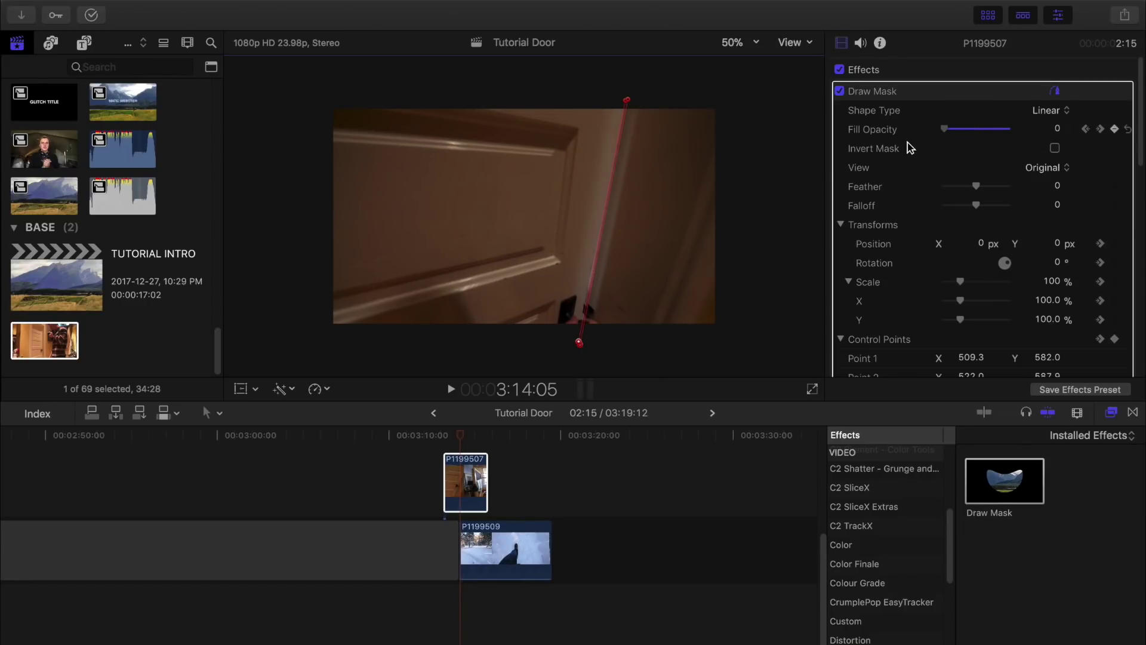
key(Right)
key(Left)
key(Right)
key(Left)
key(Right)
key(Left)
key(Right)
key(Right)
key(Right)
key(Right)
key(Right)
key(Right)
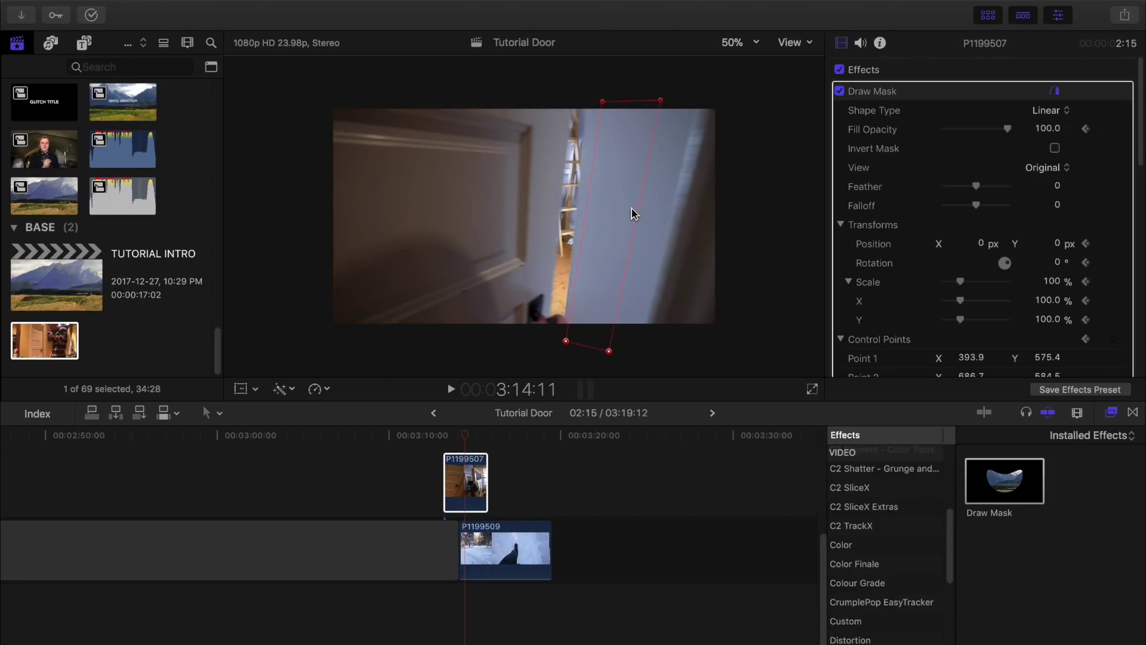
Advance frame by frame, widening the mask points outward to follow the opening door.
key(Left)
key(Left)
key(Right)
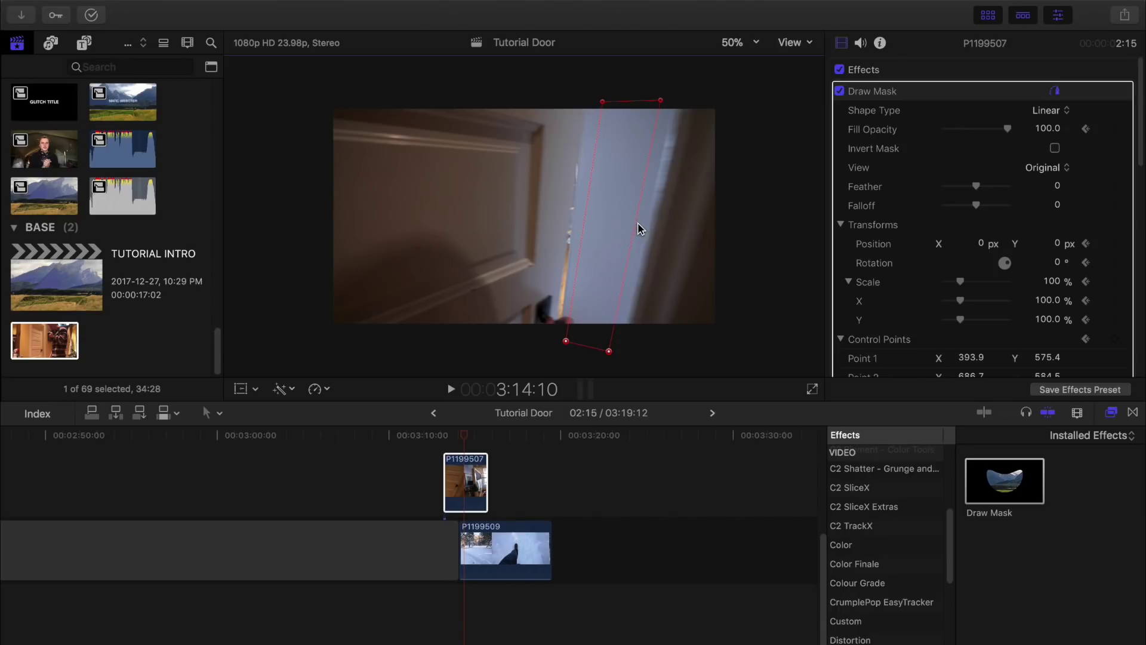
drag(654, 227, 653, 226)
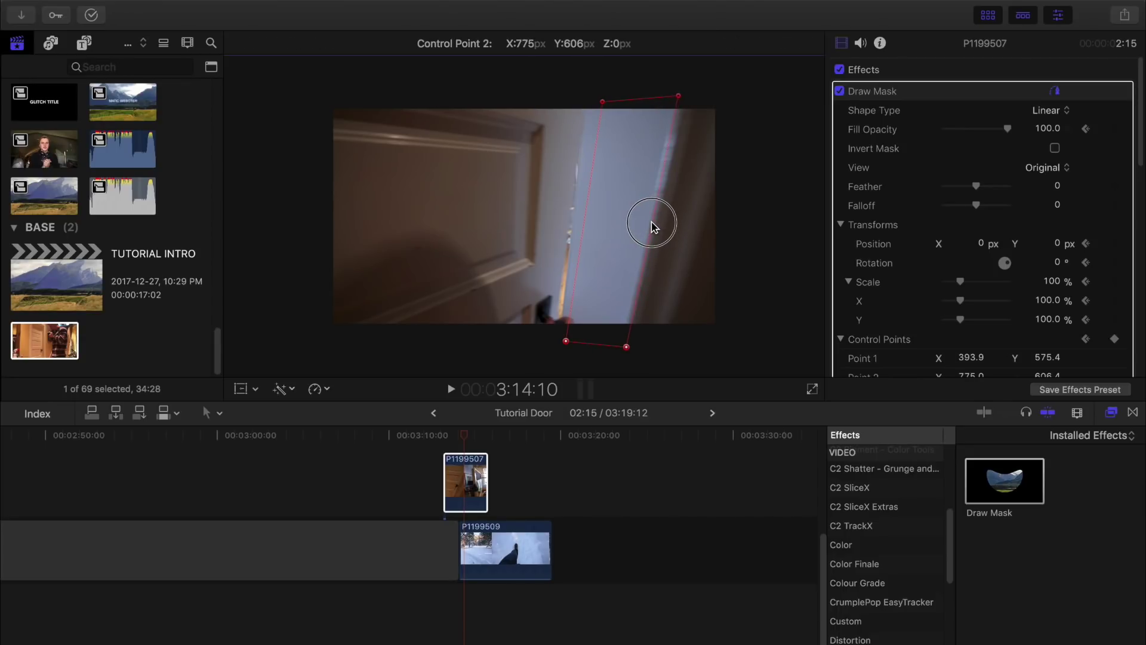
key(Right)
key(Right)
drag(678, 95, 742, 102)
key(Right)
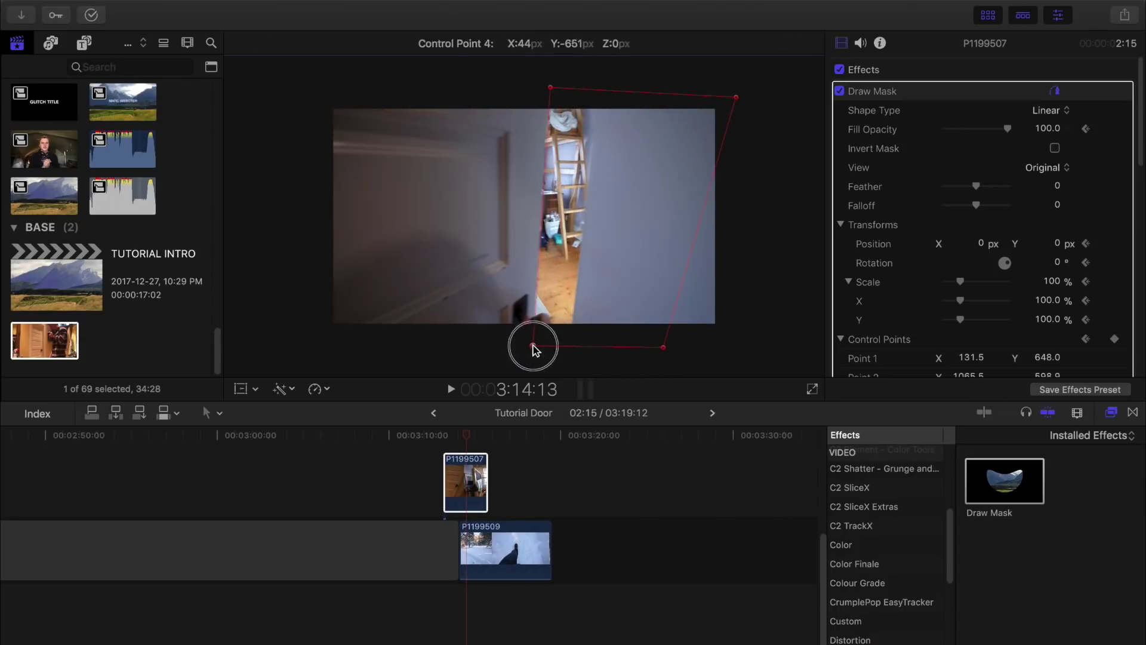
key(Right)
key(Right)
key(Right)
key(Right)
key(Right)
key(Right)
key(Right)
drag(545, 89, 496, 86)
key(Right)
key(Right)
key(Right)
key(Right)
key(Right)
key(Right)
key(Right)
key(Right)
key(Right)
key(Right)
key(Right)
key(Right)
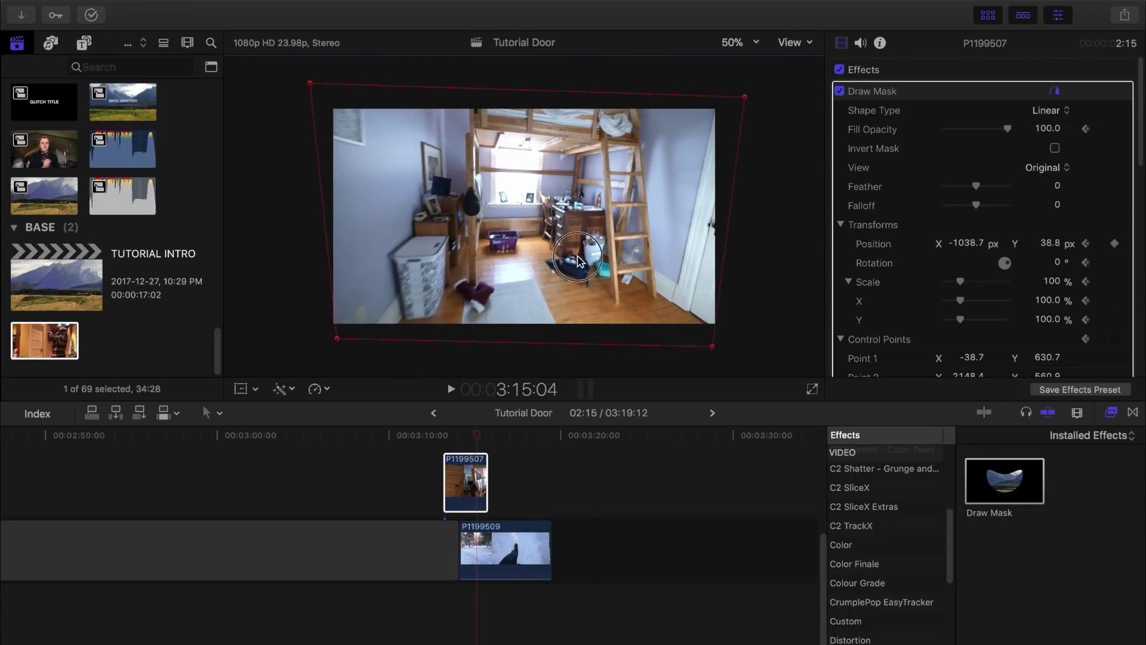
Step back and forth through the opening to verify the mask tracks the door.
key(Left)
key(Left)
key(Left)
key(Left)
key(Left)
key(Left)
key(Left)
key(Left)
key(Left)
key(Left)
key(Left)
key(Left)
key(Left)
key(Left)
key(Left)
key(Left)
key(Left)
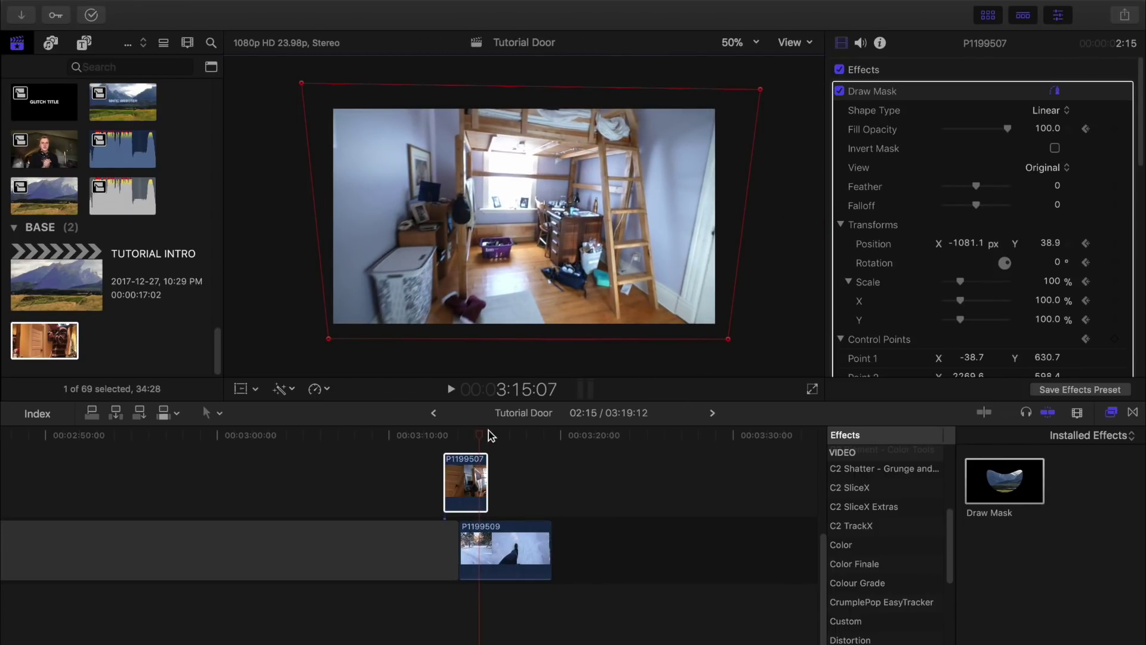
key(Left)
key(Left)
key(Left)
key(Left)
key(Left)
key(Left)
key(Left)
key(Left)
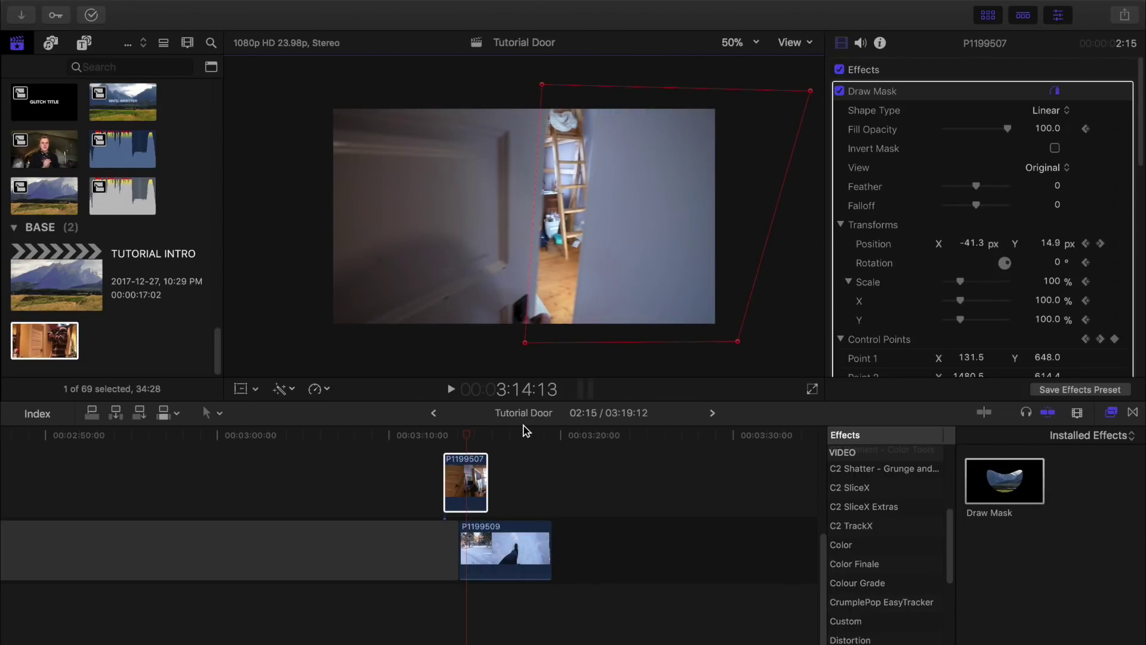
key(Right)
key(Right)
key(Right)
key(Right)
key(Right)
key(Right)
key(Right)
key(Right)
key(Right)
key(Right)
key(Right)
key(Right)
key(Right)
key(Right)
key(Right)
key(Right)
key(Right)
key(Right)
key(Right)
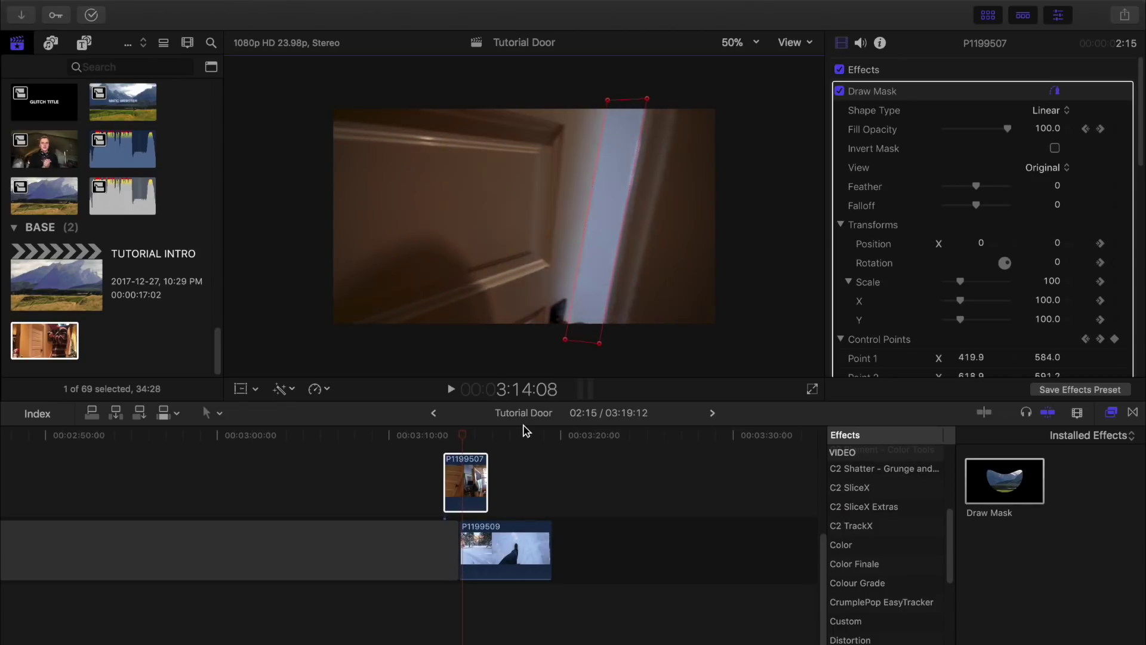
key(Right)
key(Right)
key(Right)
key(Right)
key(Right)
key(Right)
key(Right)
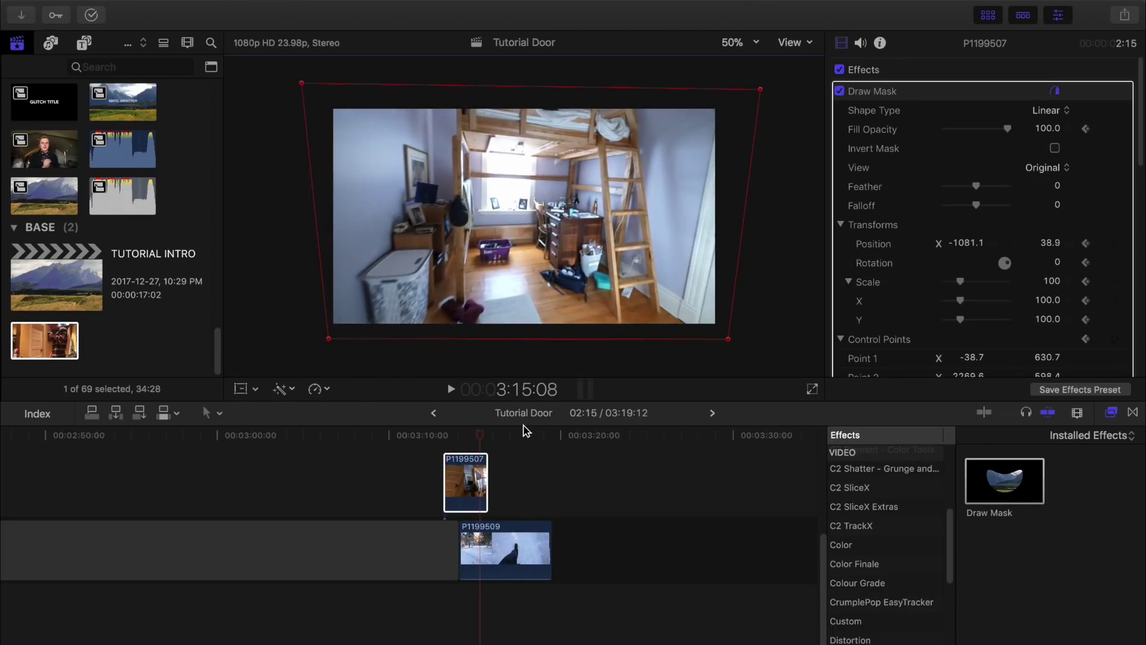
key(Left)
key(Left)
key(Left)
key(Left)
key(Left)
key(Left)
key(Left)
key(Left)
key(Left)
key(Left)
key(Left)
key(Left)
key(Left)
key(Left)
key(Left)
key(Left)
key(Left)
key(Left)
key(Left)
key(Left)
key(Left)
key(Left)
key(Left)
key(Left)
key(Left)
key(Left)
key(Left)
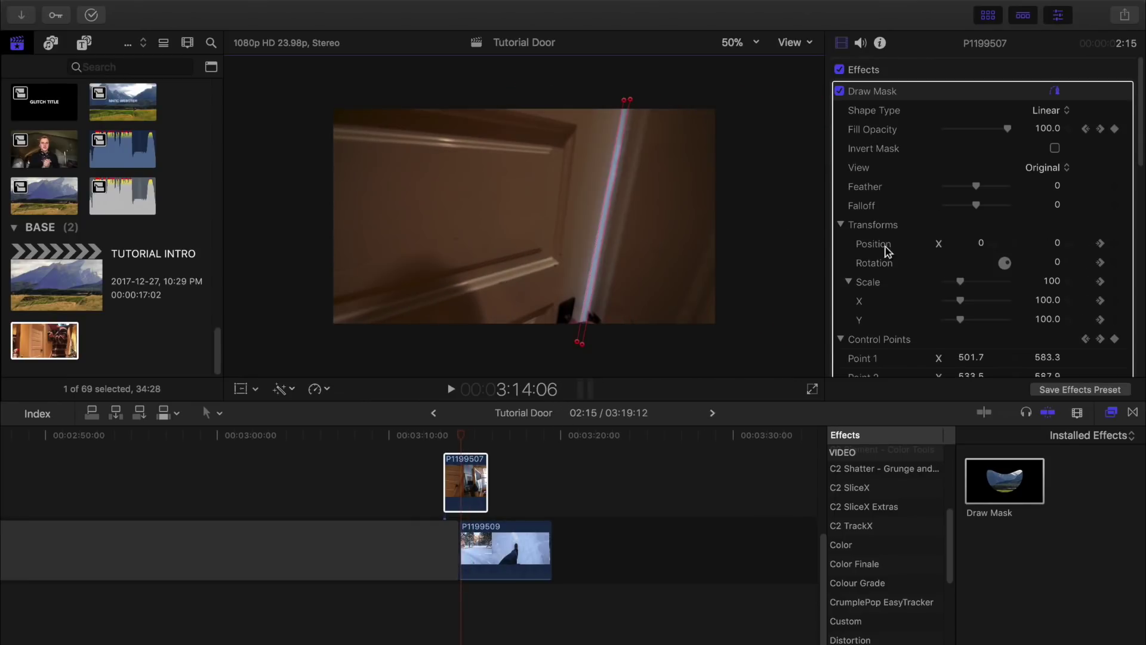
key(Left)
key(Left)
key(Left)
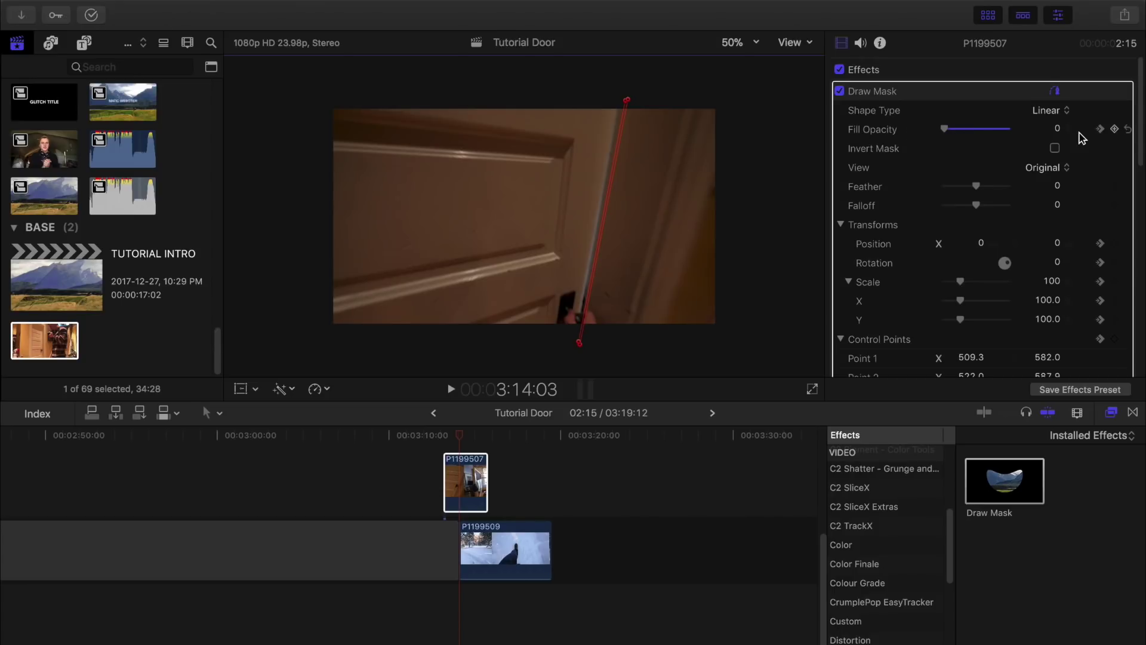
click(1057, 168)
Set the mask View to Composite, tick Invert Mask, and drag Feather to -49.
click(1051, 182)
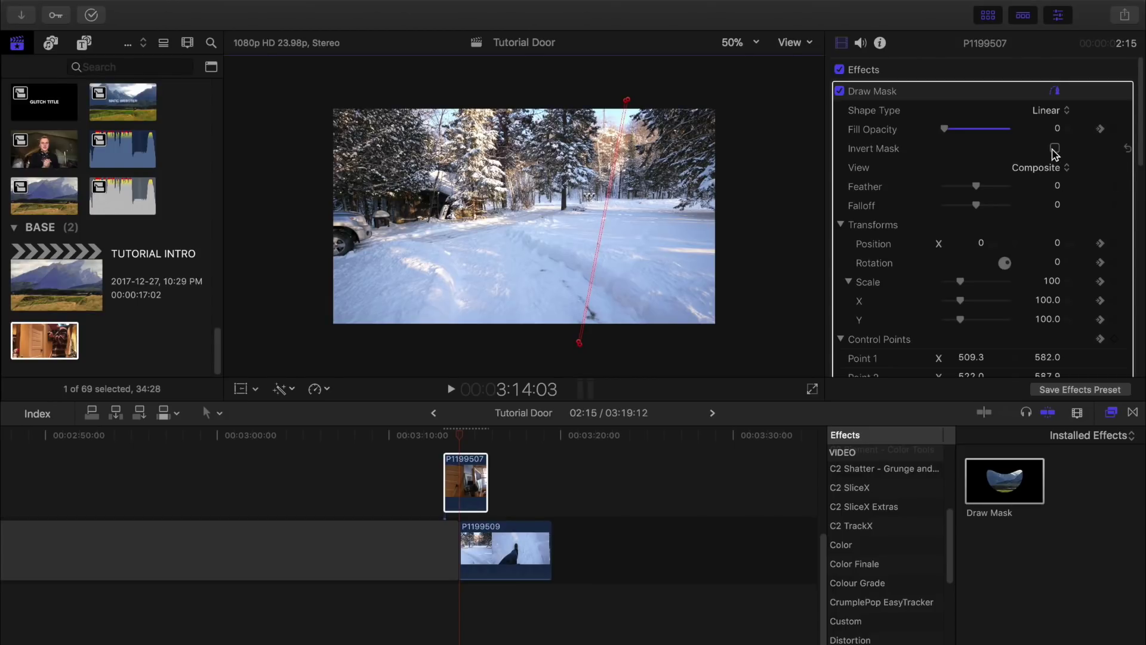
click(1055, 150)
key(Right)
key(Right)
key(Right)
key(Right)
key(Right)
key(Right)
key(Right)
key(Right)
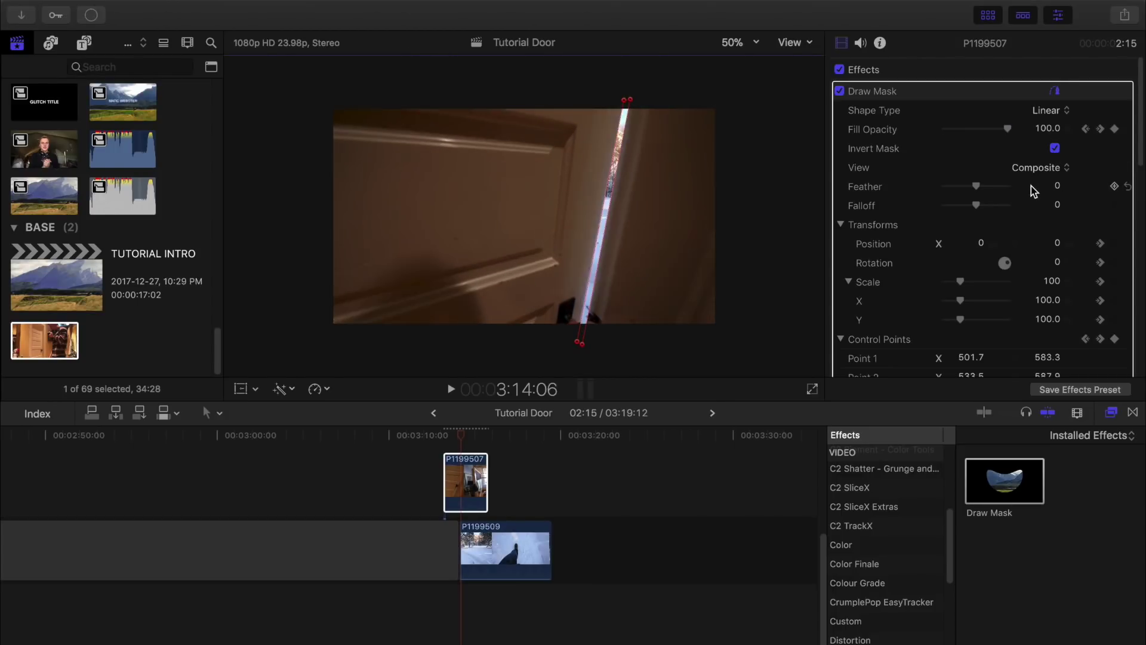
key(Right)
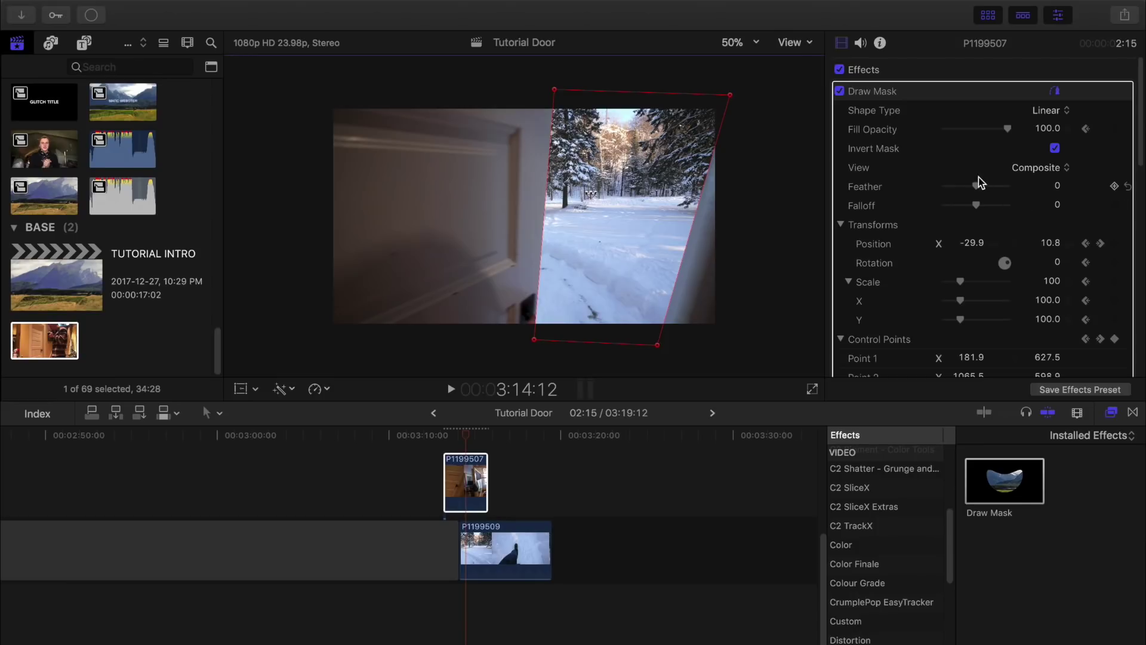
drag(980, 185, 962, 202)
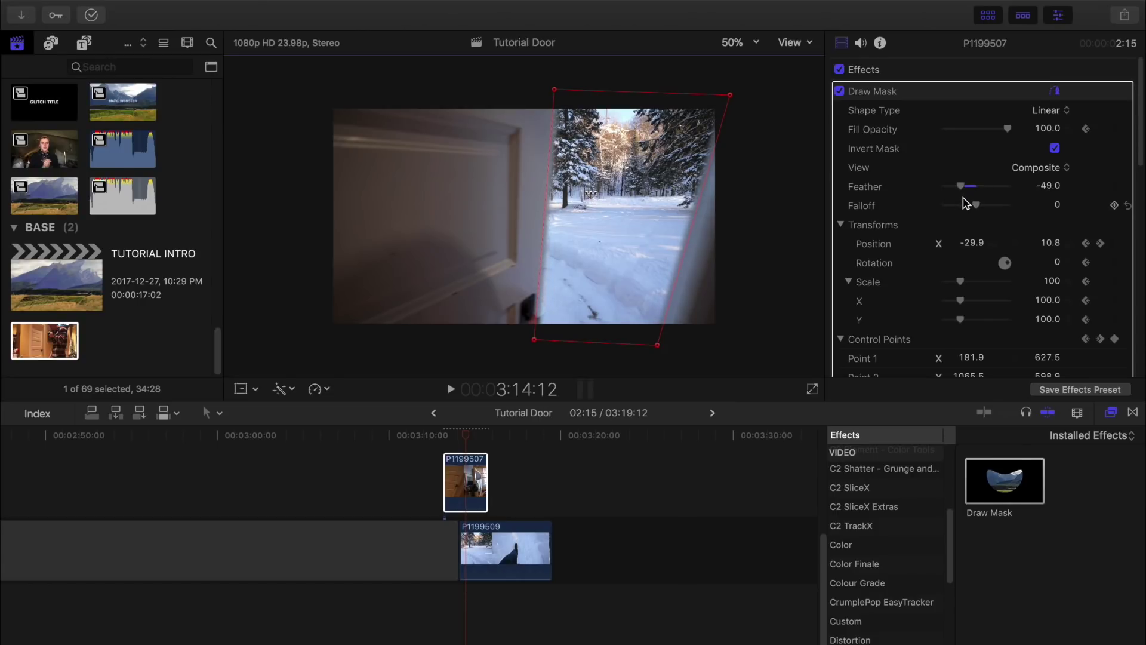
Raise Feather to 12.0 and lower Falloff to -100.0, stepping through frames to check the reveal.
key(Right)
key(Right)
key(Right)
key(Right)
key(Right)
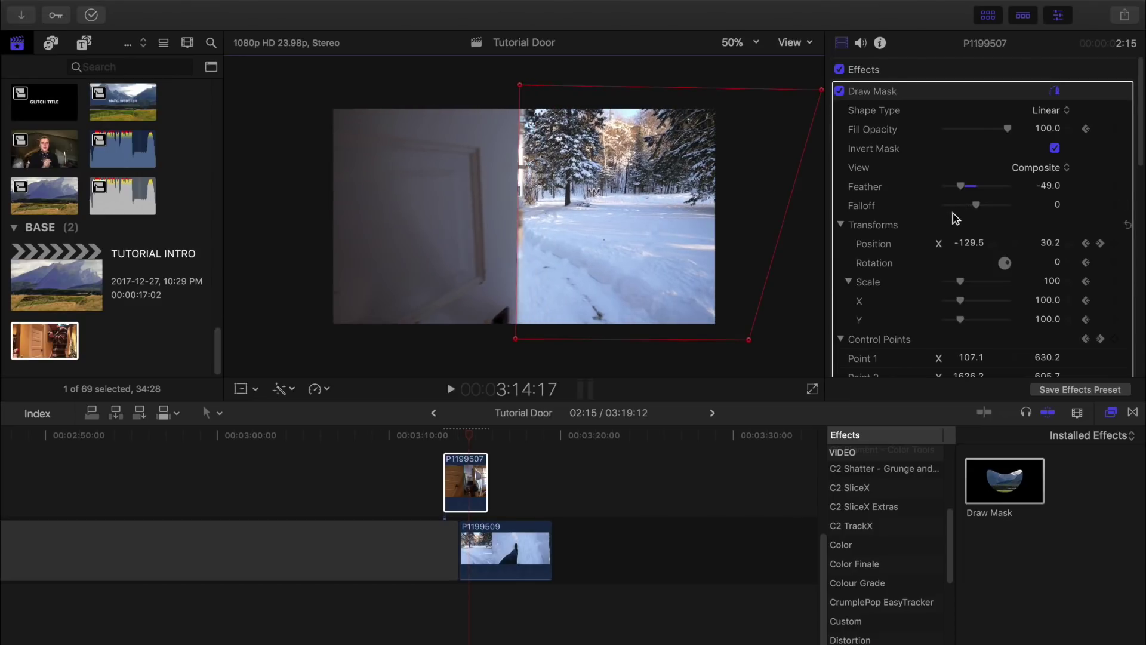
key(Left)
key(Left)
drag(960, 186, 983, 194)
key(Right)
key(Right)
key(Right)
key(Right)
key(Right)
key(Right)
key(Right)
key(Right)
key(Right)
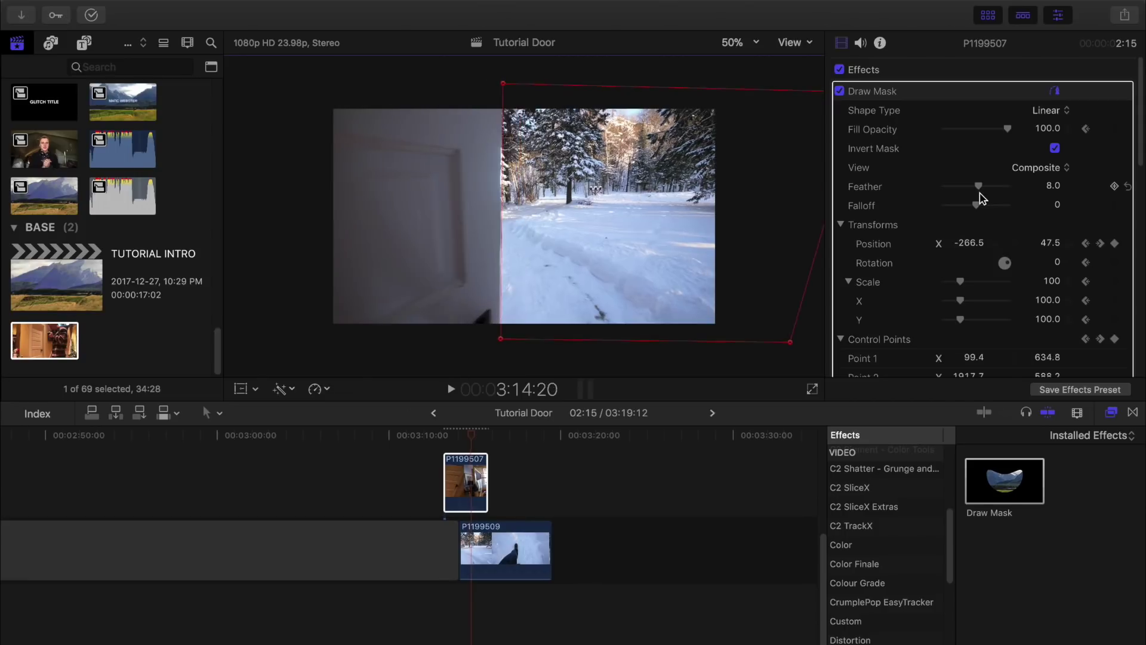
key(Right)
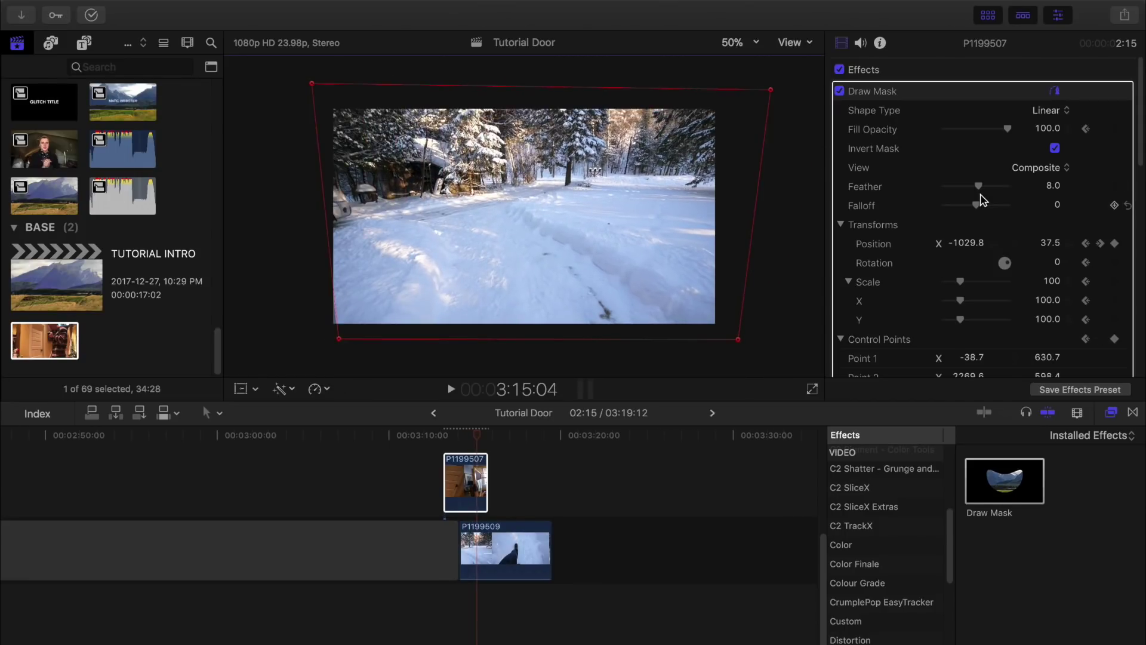
key(Left)
drag(976, 205, 935, 223)
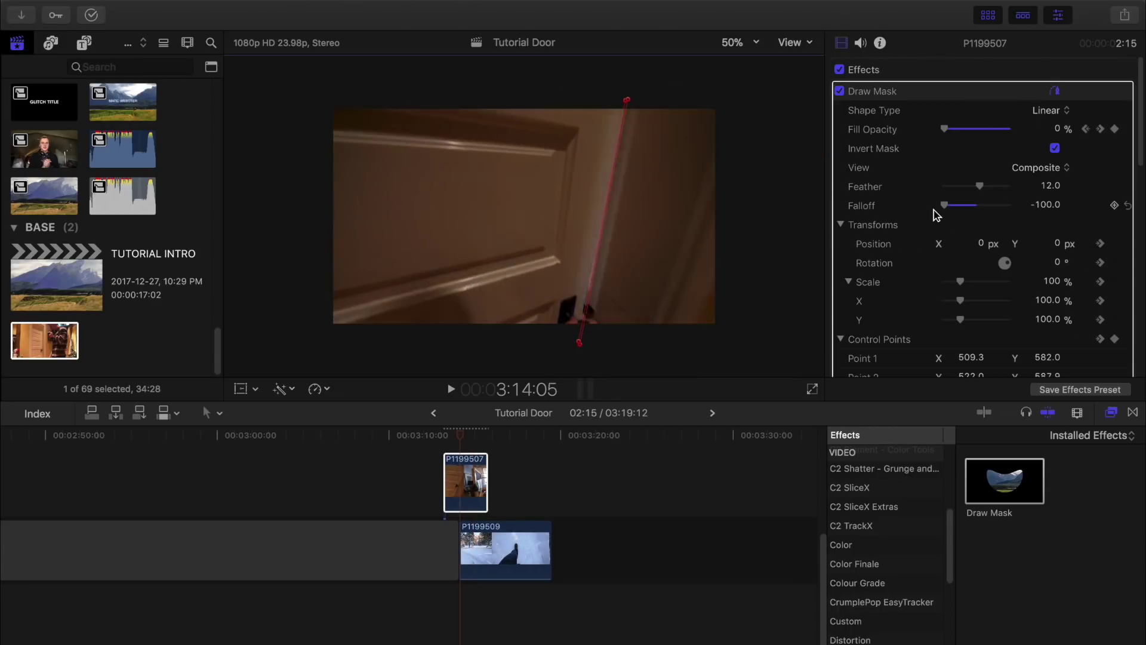
key(Right)
key(Right)
key(Right)
key(Right)
key(Right)
key(Right)
key(Right)
key(Right)
key(Right)
key(Right)
key(Right)
key(Right)
key(Right)
key(Right)
key(Right)
key(Right)
key(Right)
key(Right)
key(Right)
key(Right)
key(Right)
key(Right)
key(Right)
key(Right)
key(Right)
key(Right)
key(Right)
key(Right)
key(Right)
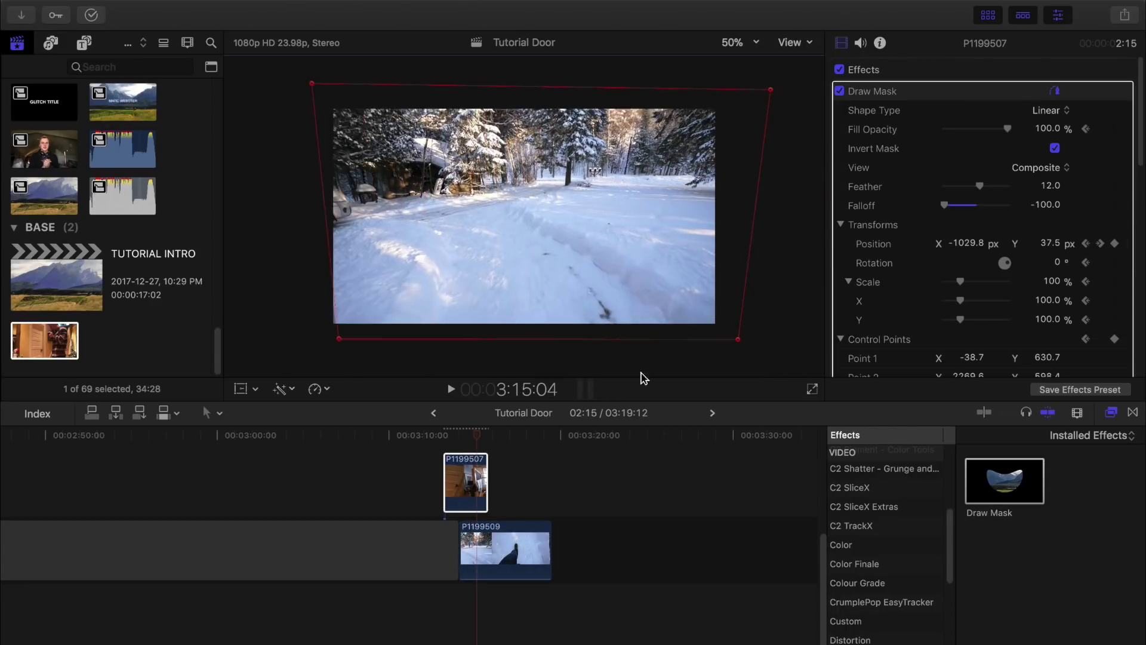
Replay the masked door-opening reveal three times, then bring up the door clip's context menu.
click(443, 435)
key(space)
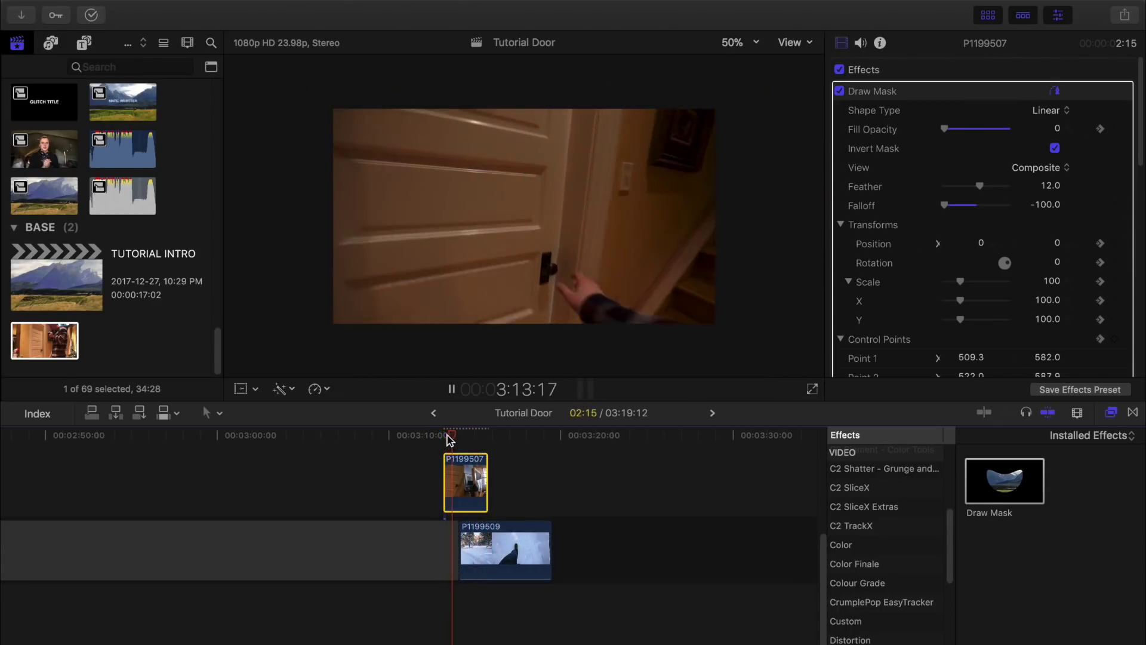
key(space)
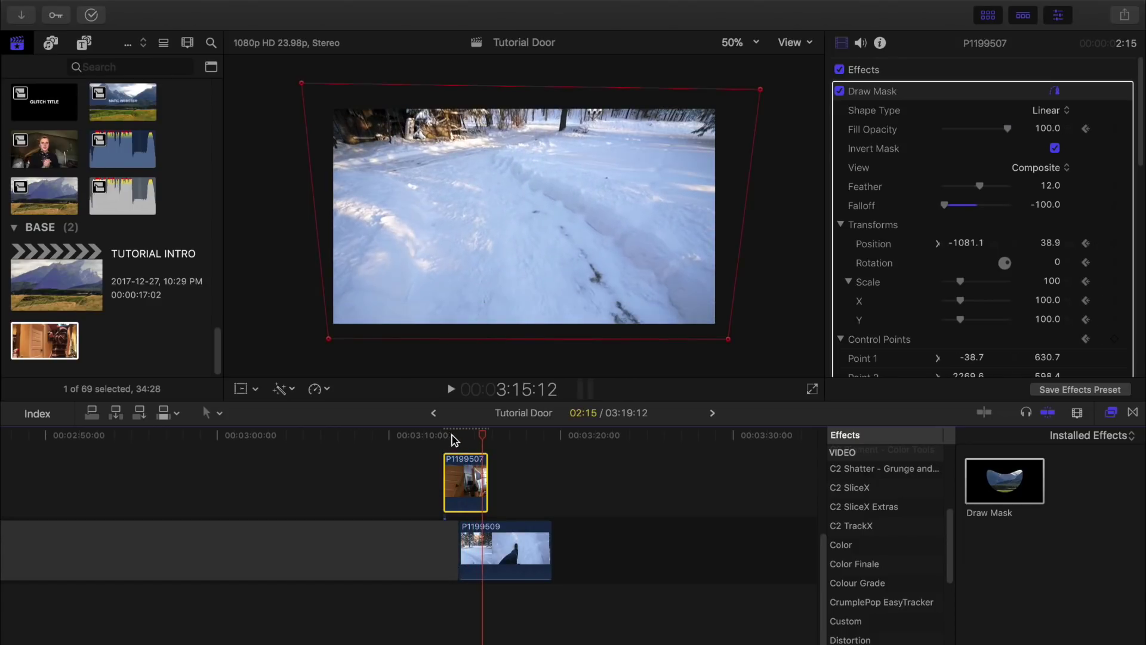
drag(466, 439, 459, 442)
key(space)
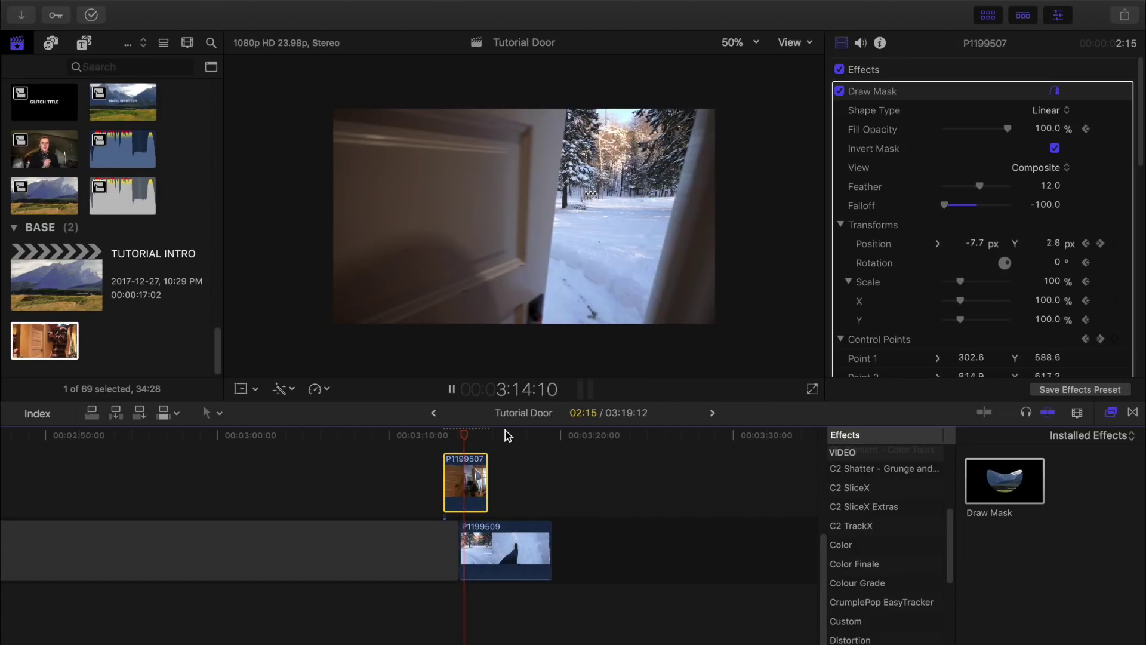
key(space)
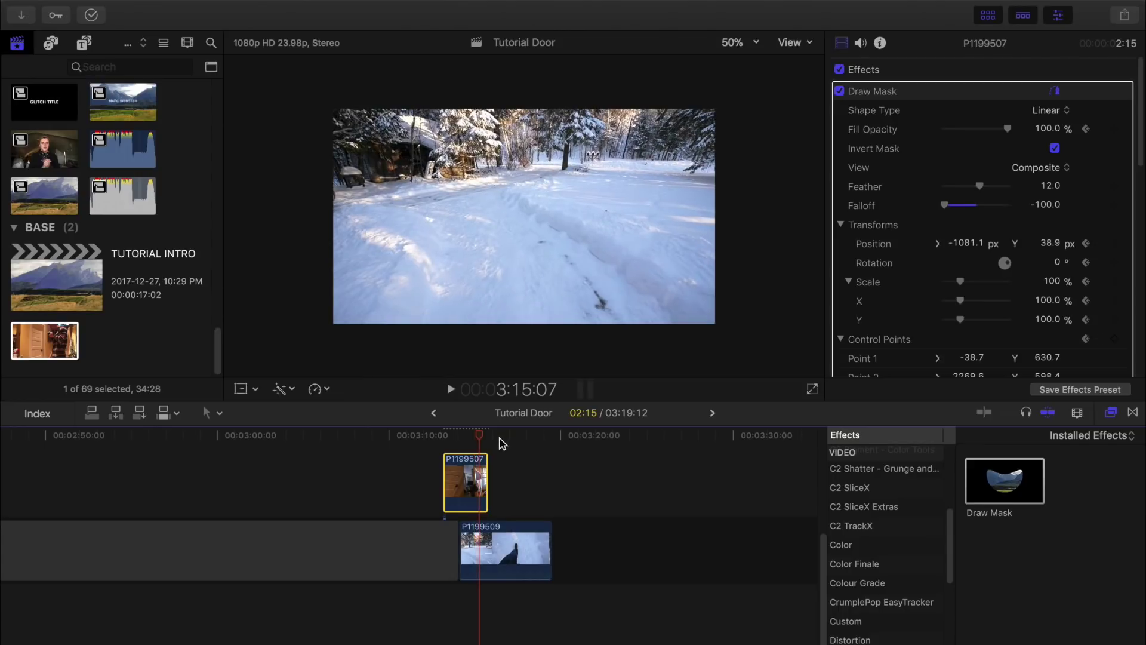
drag(473, 440, 442, 442)
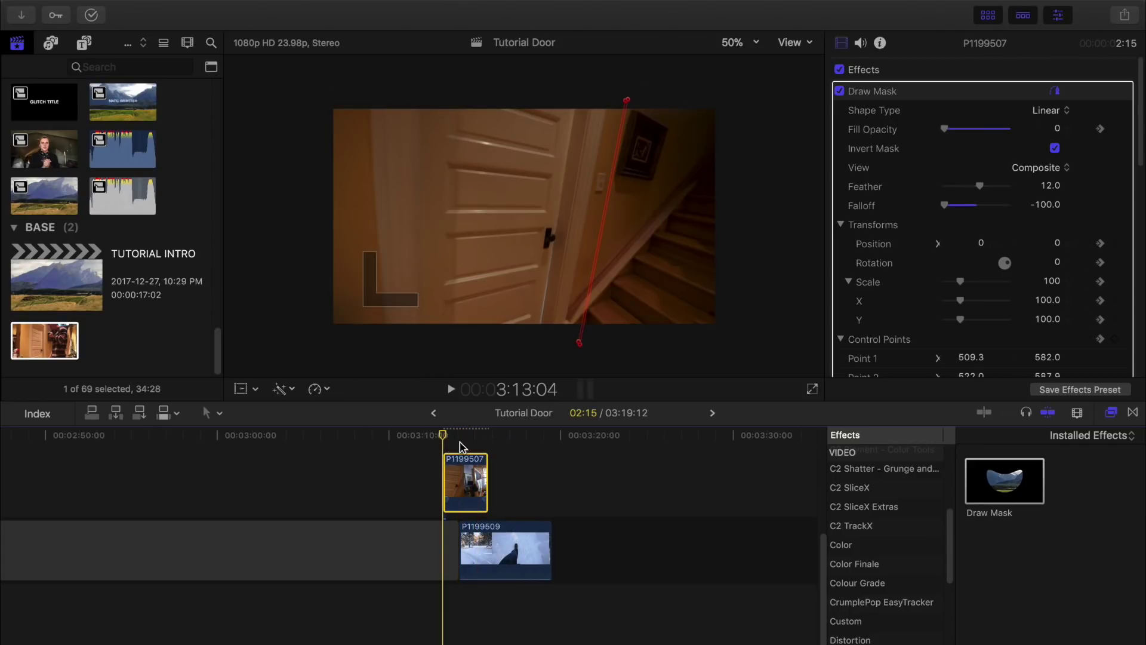
key(space)
right_click(461, 458)
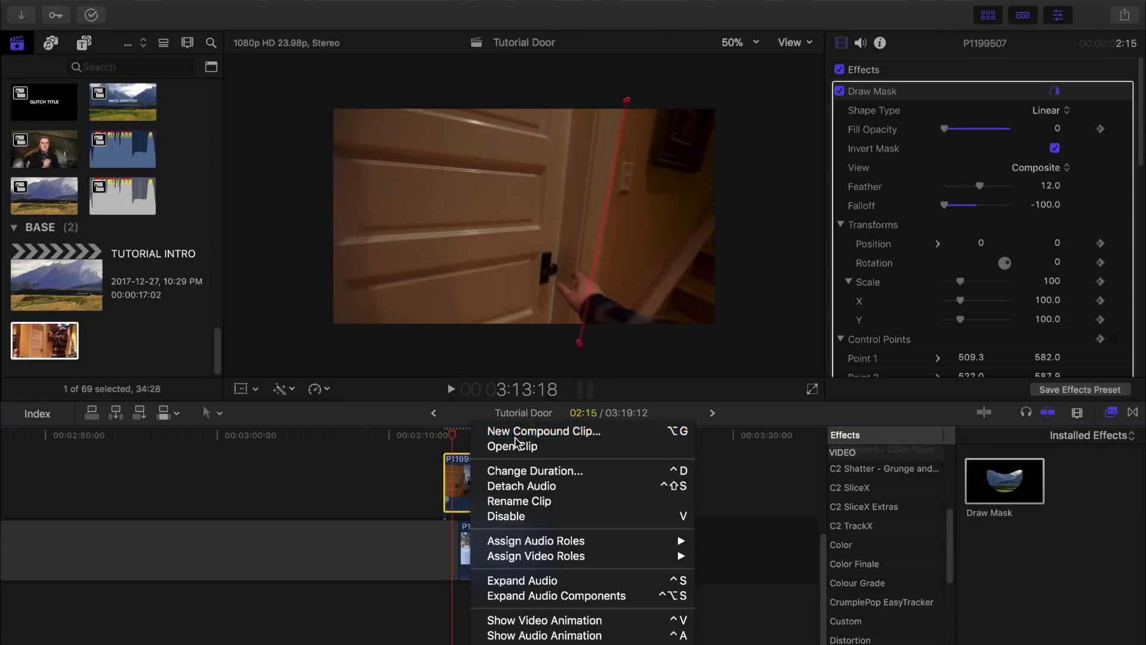
Convert the masked door clip into compound clip Tutorial Door Clip 7 and scrub its reveal.
click(515, 431)
click(762, 102)
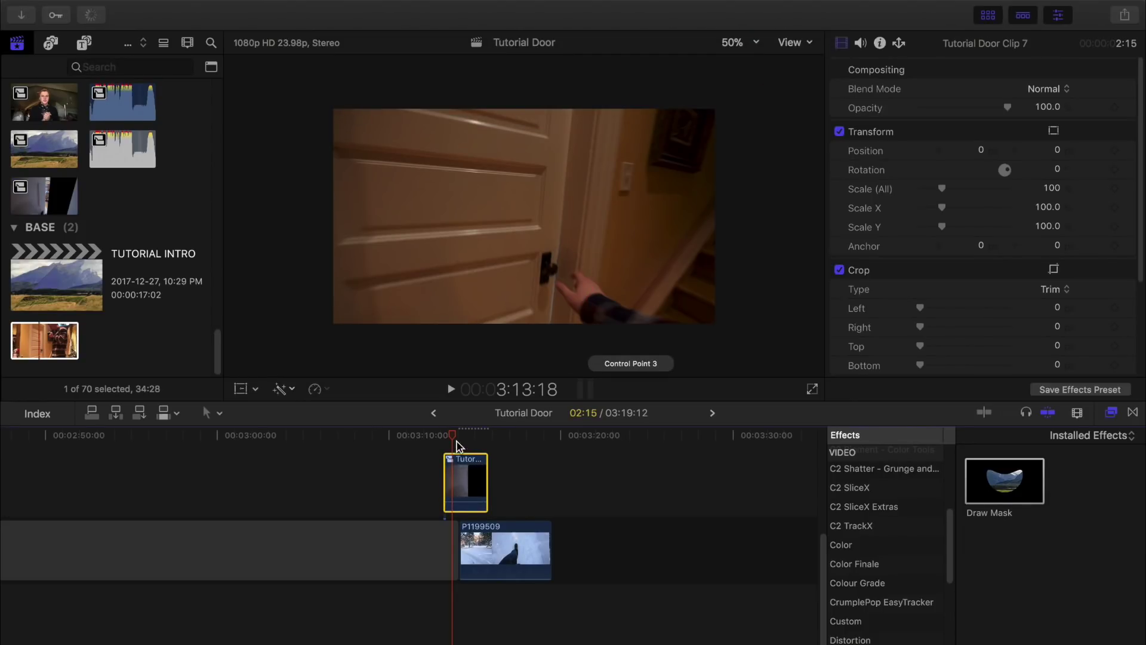
drag(455, 442, 471, 441)
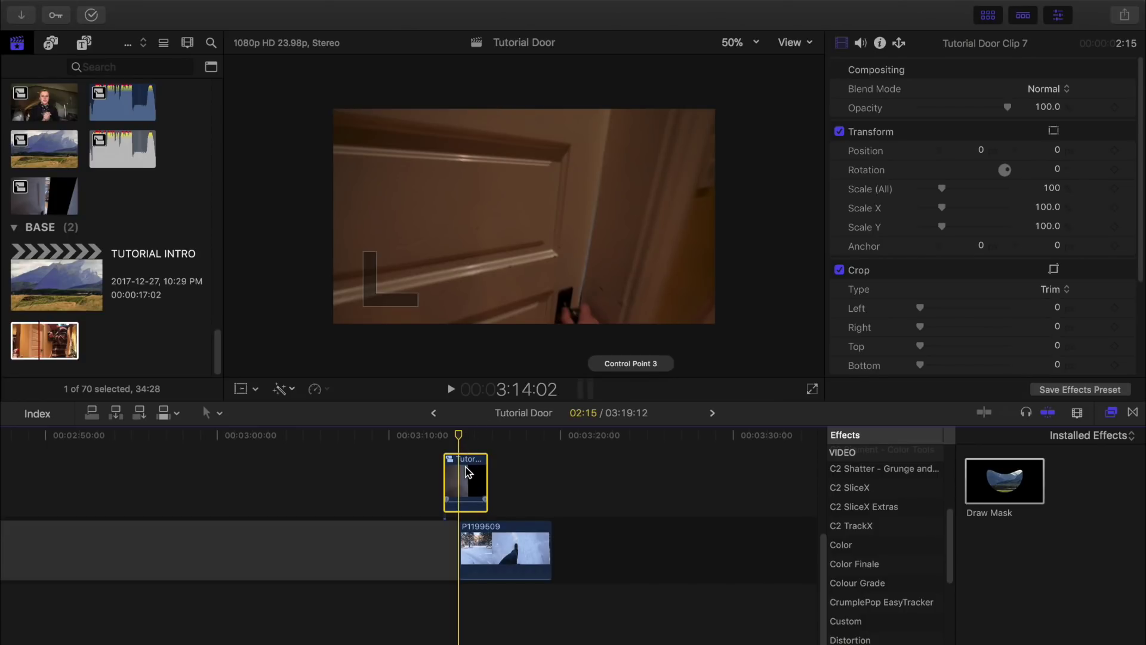
Speed up Tutorial Door Clip 7 from 2:15 to 1:22 and play the faster reveal.
key(super+r)
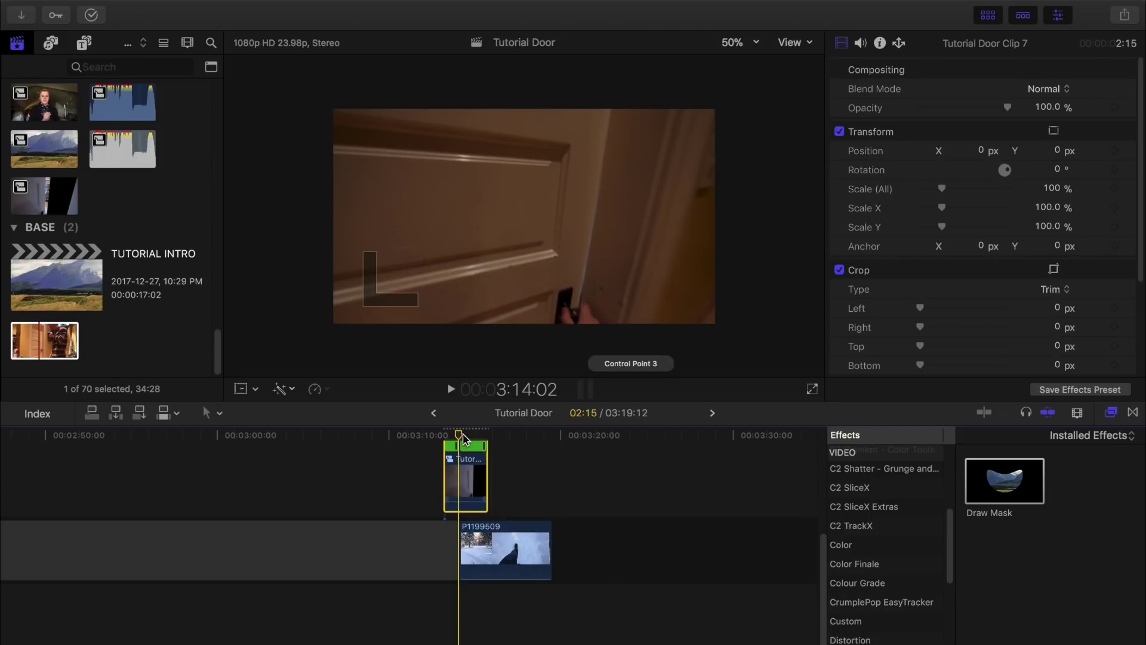
drag(463, 439, 472, 446)
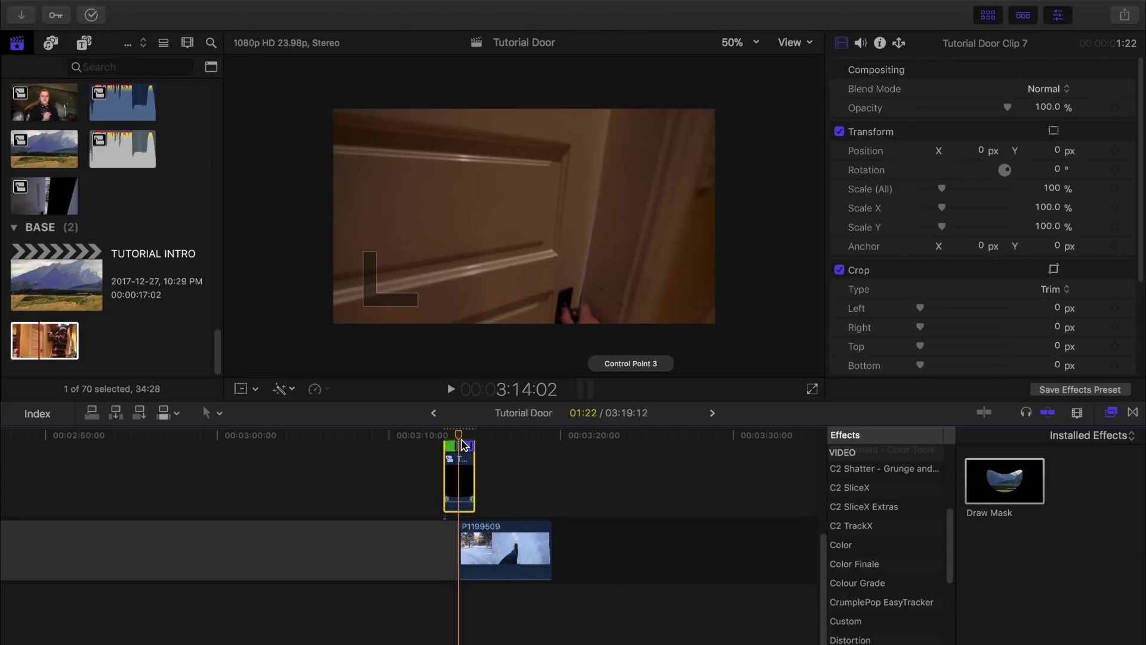
key(space)
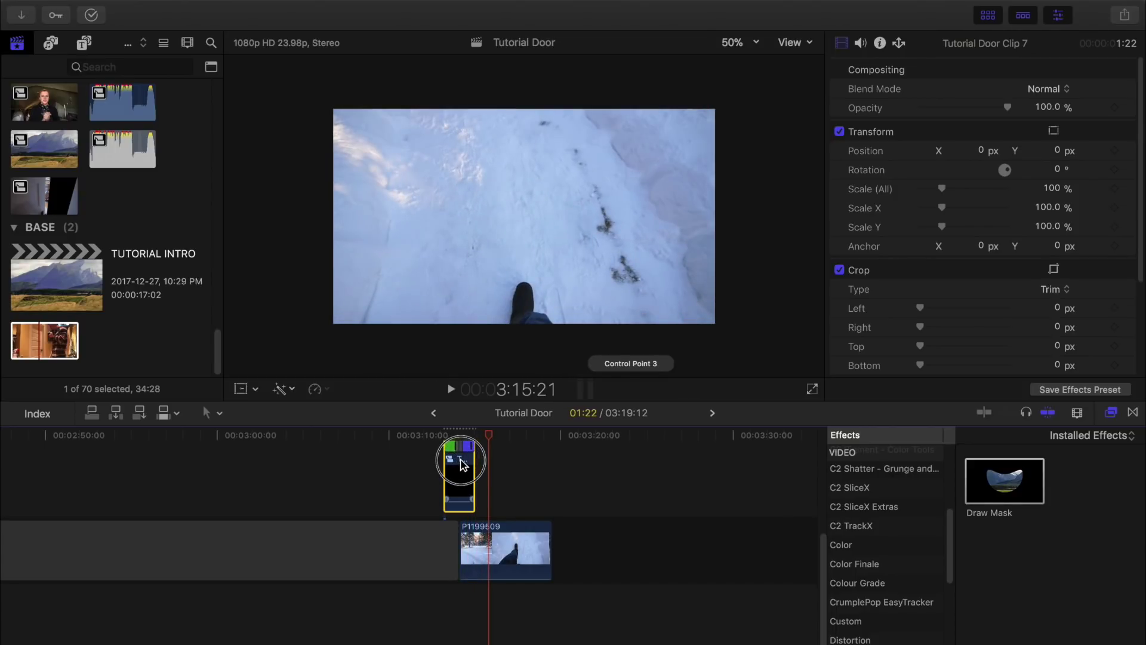
double_click(460, 463)
Shift Tutorial Door Clip 7 +6 frames later over snow clip P1199509 and zoom the timeline in.
click(433, 416)
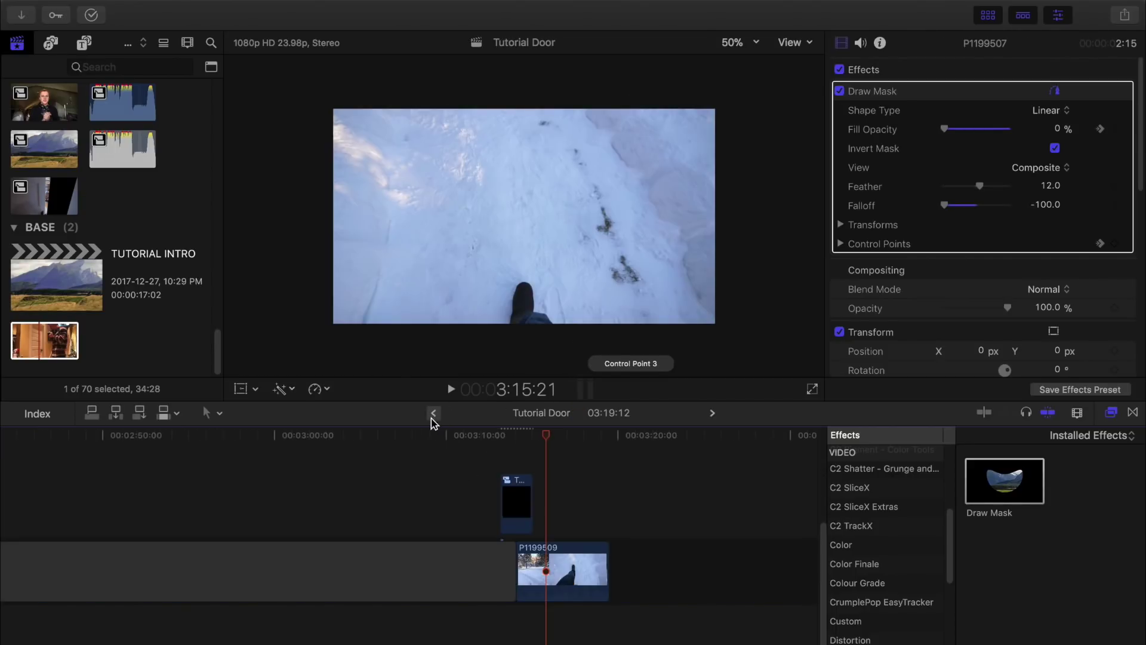
click(522, 508)
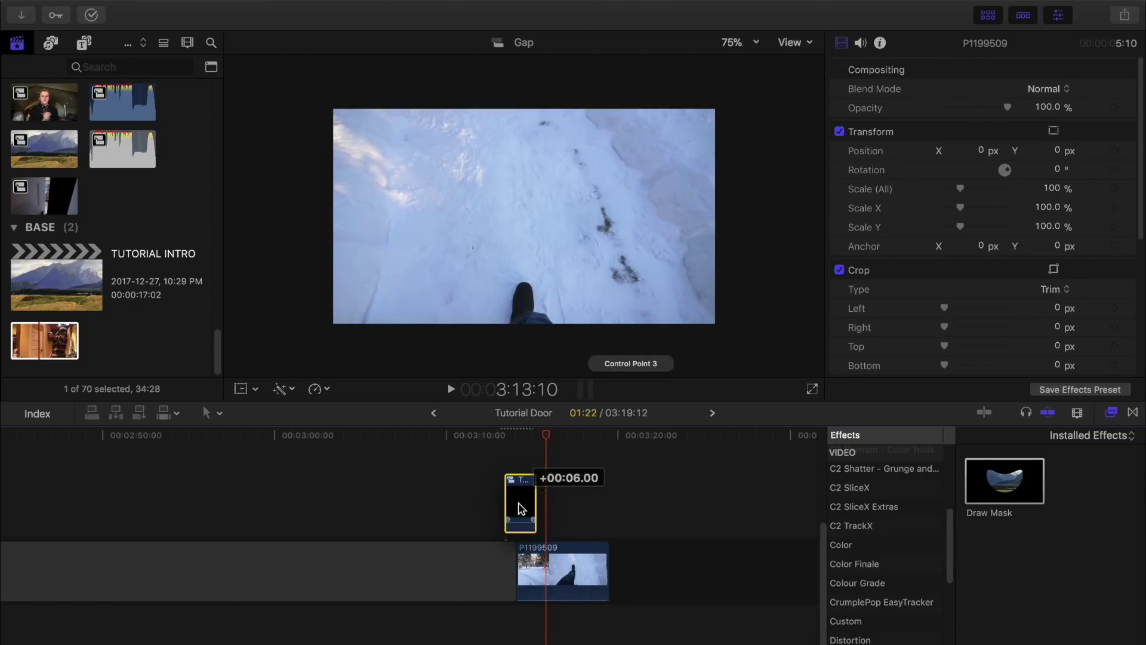
key(super+equal)
click(430, 503)
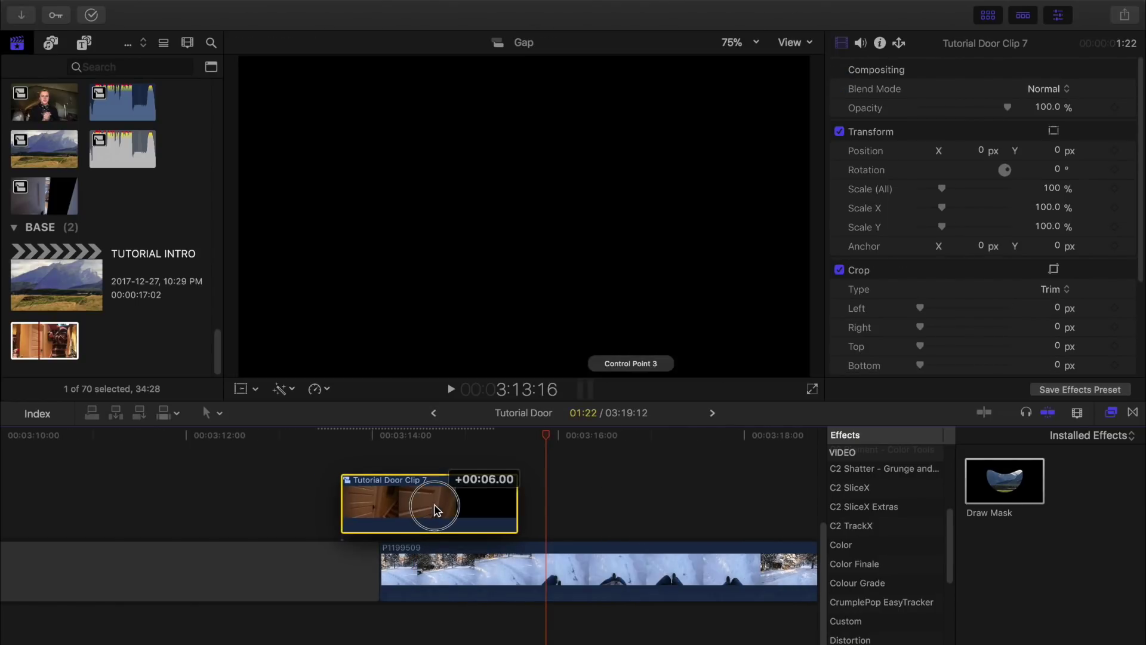
click(413, 450)
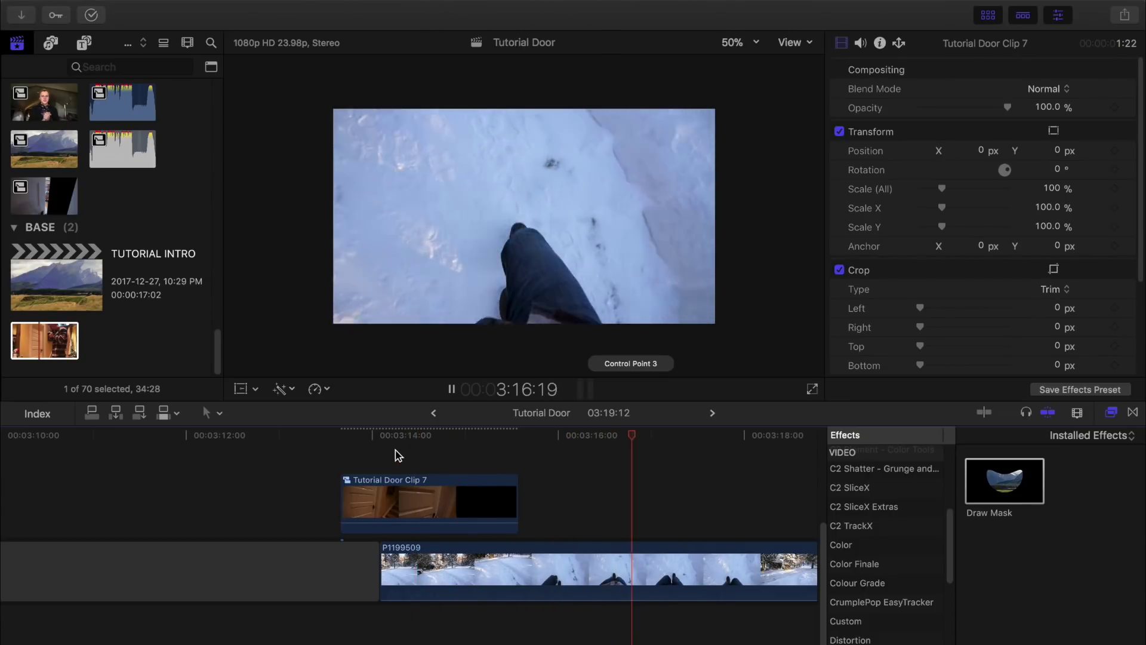
click(349, 452)
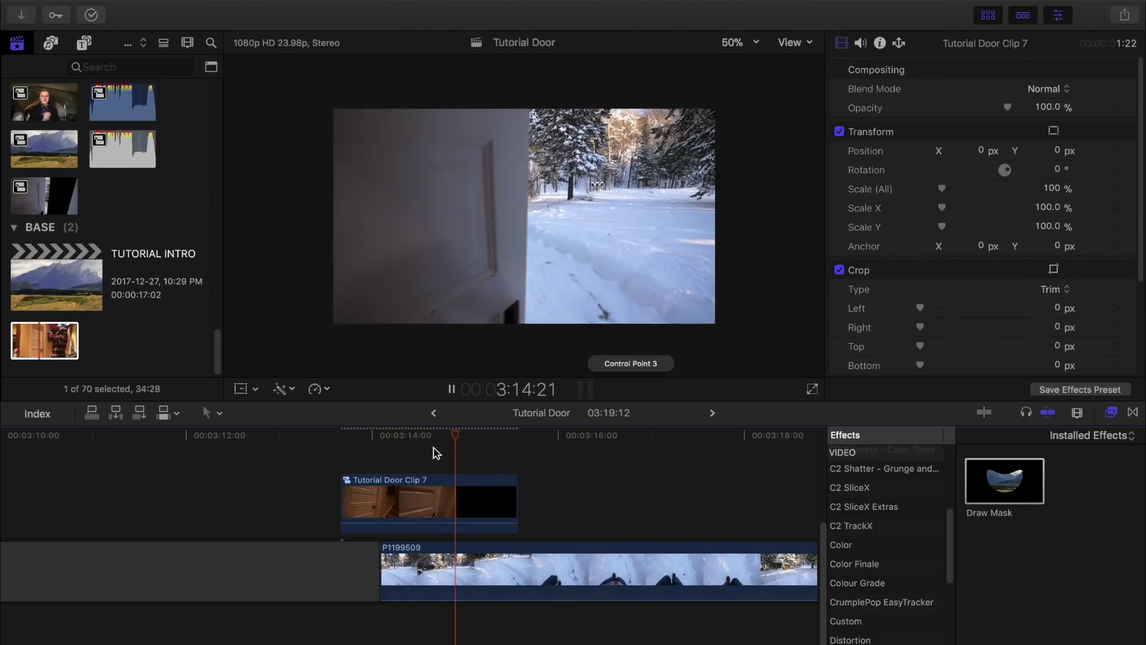